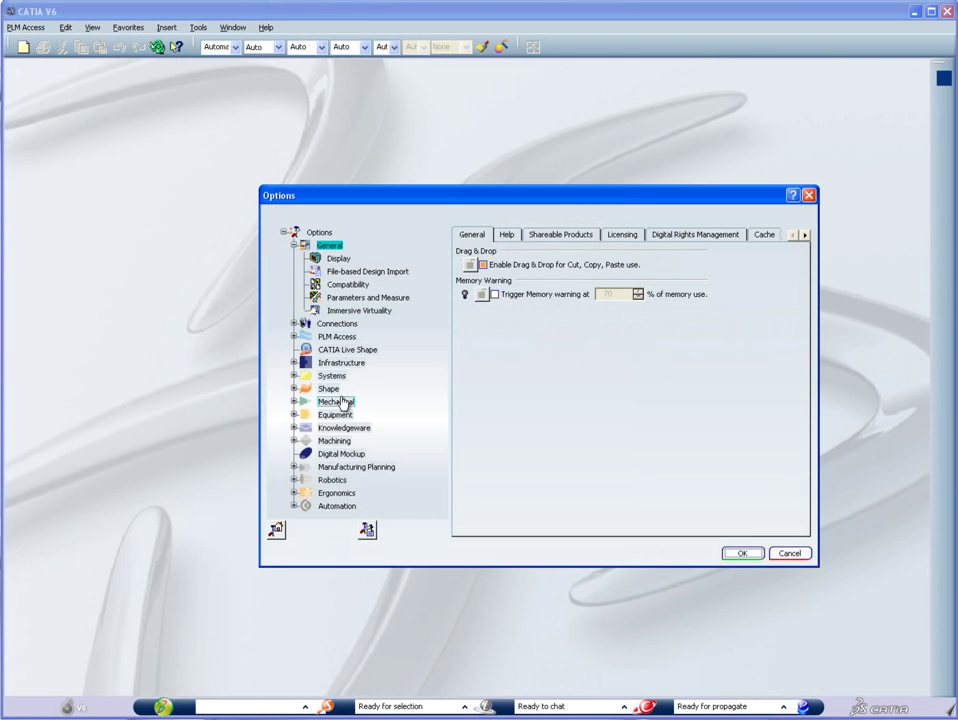
Enable Show visualization for engineering connections in the Assembly Design options and apply the settings.
left_click(294, 402)
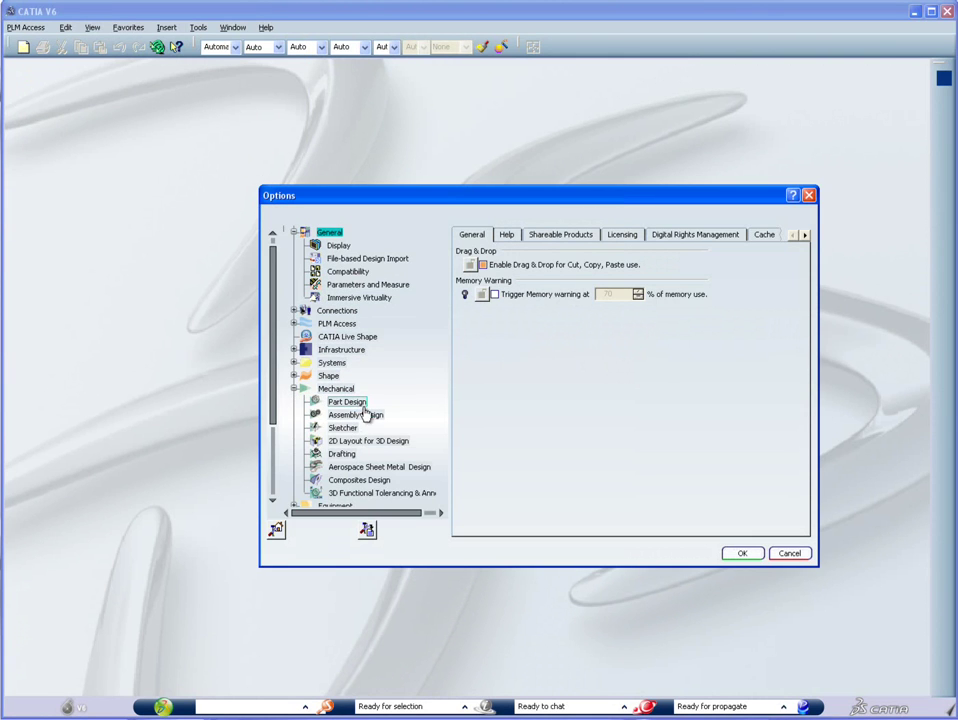
left_click(360, 415)
left_click(530, 237)
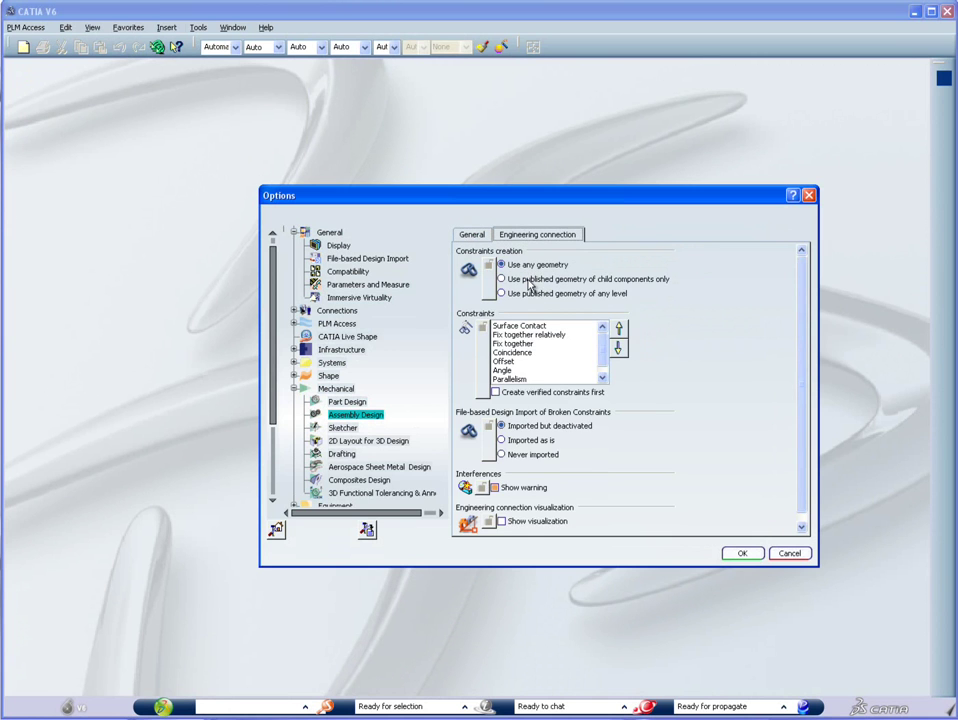
left_click(521, 524)
left_click(740, 554)
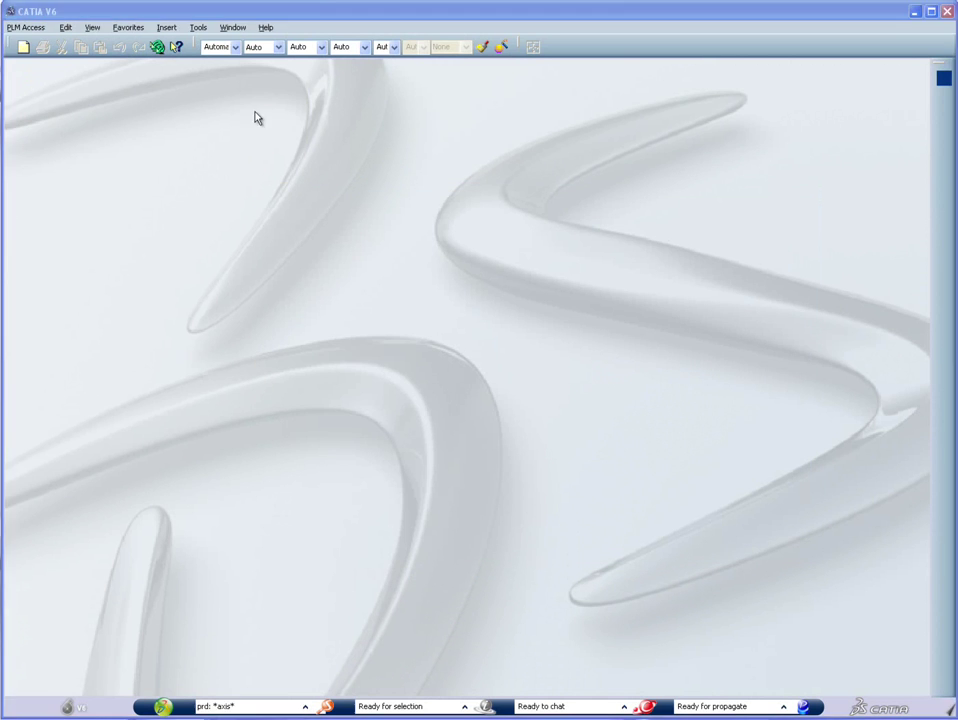
Run the saved product search "prd: *axis*" and open the Horizontal Axis Wind Turbine.
left_click(143, 27)
left_click(148, 59)
double_click(353, 300)
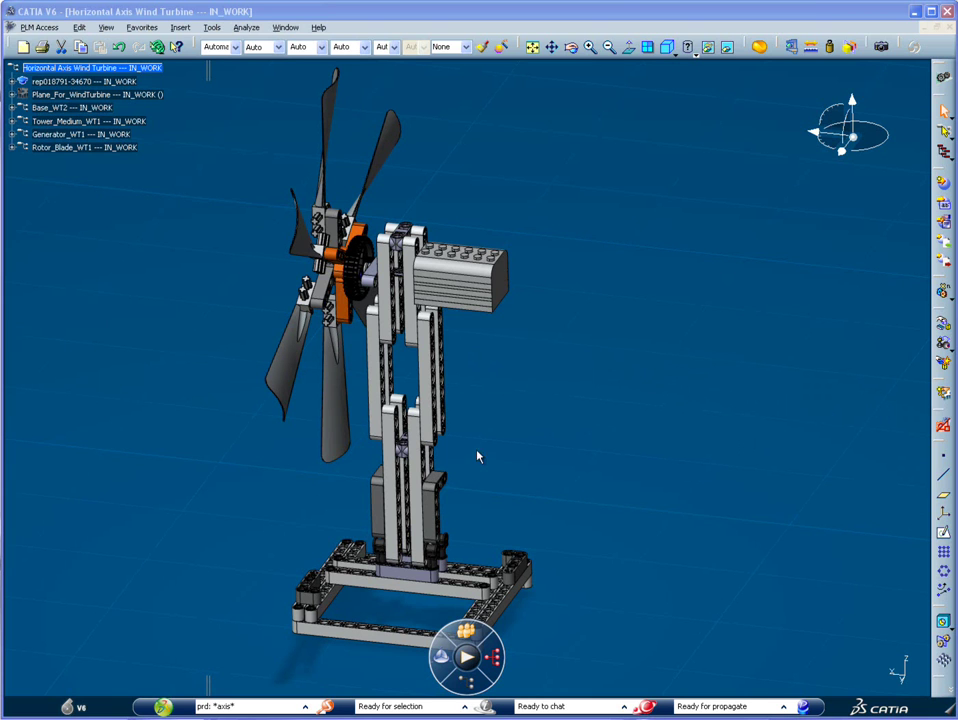
Switch to CATIA Live Shape and display the wind turbine in its structure view.
left_click(166, 706)
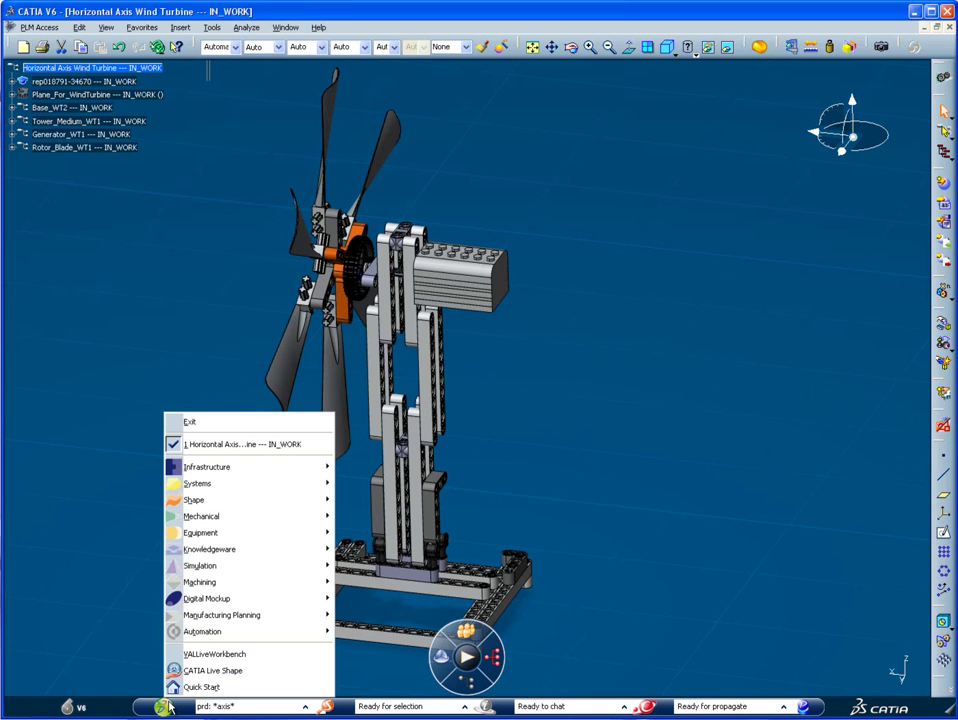
left_click(266, 670)
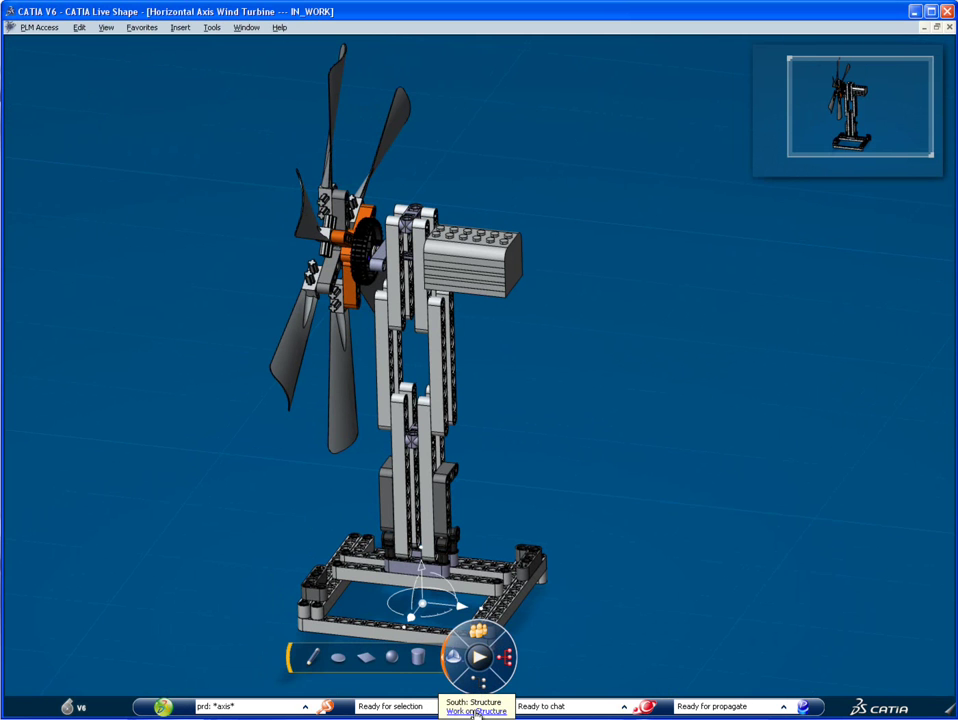
left_click(474, 709)
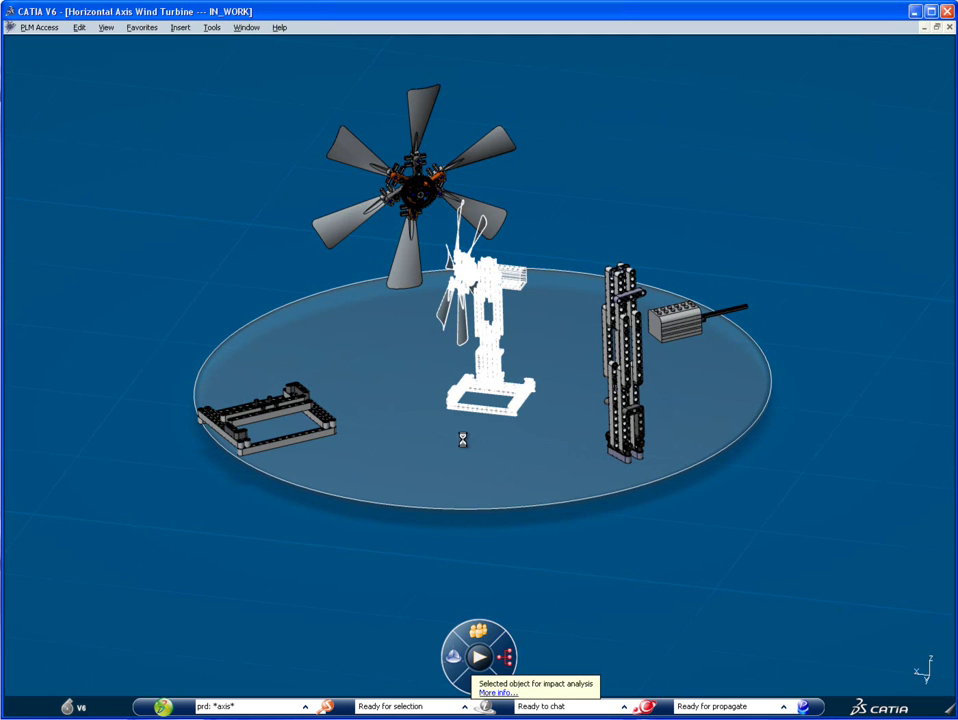
Insert a new product under the wind turbine and rotate the structure disc to bring it into view.
left_click(465, 456)
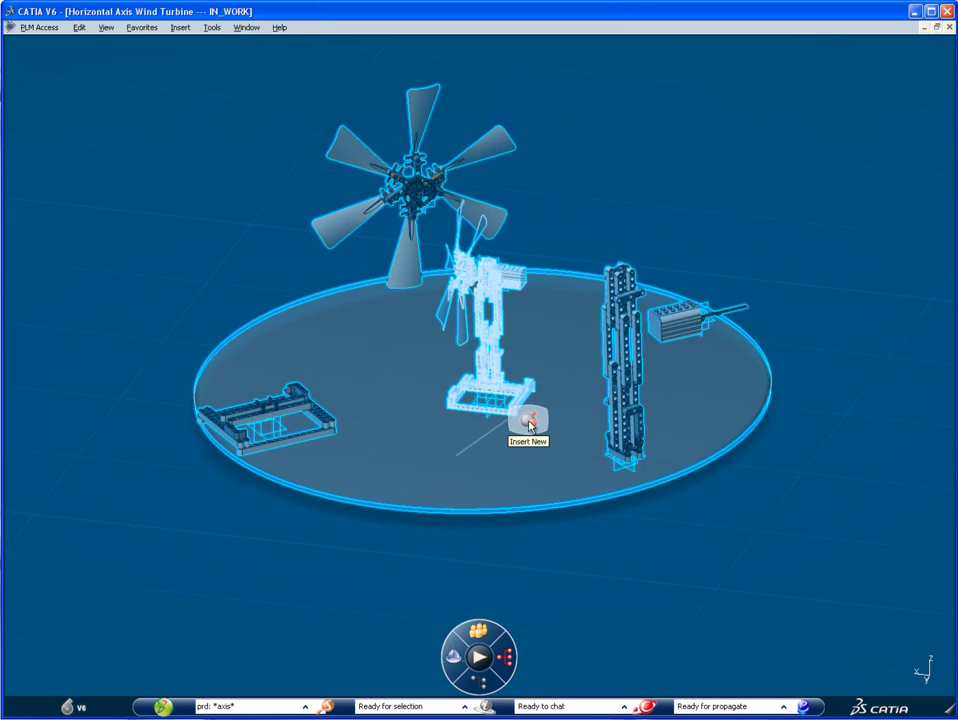
left_click(530, 425)
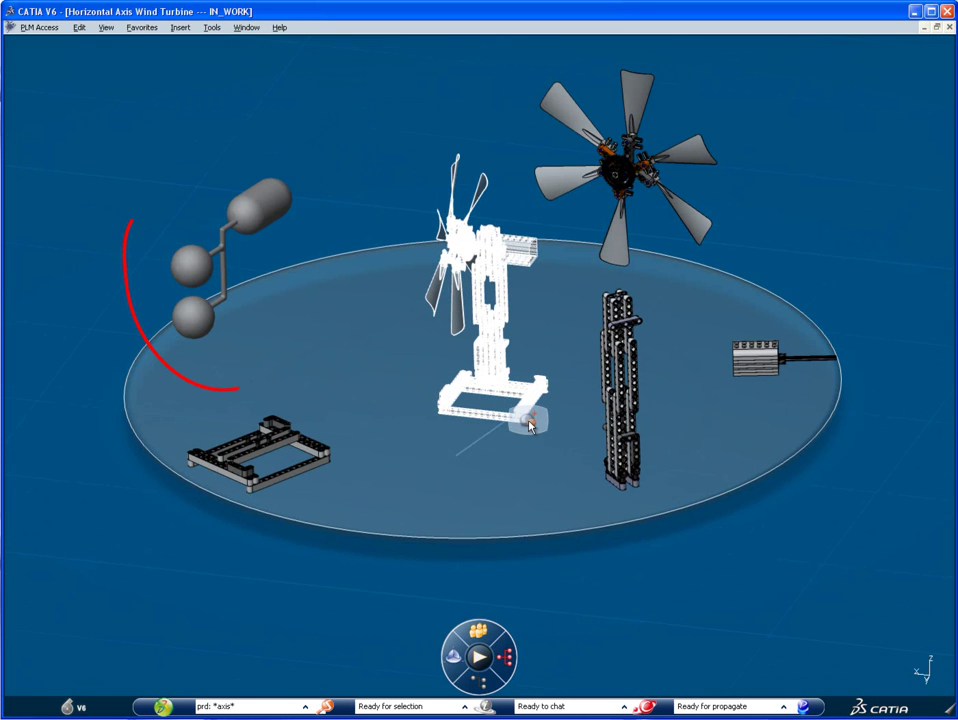
left_click_drag(252, 506, 510, 513)
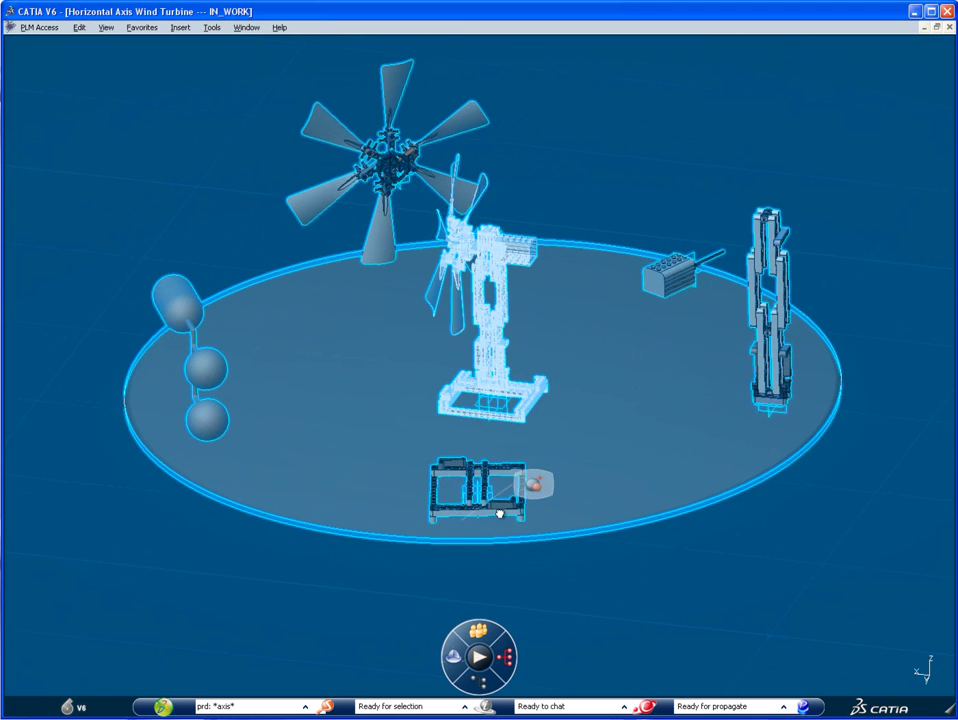
left_click_drag(432, 512, 383, 511)
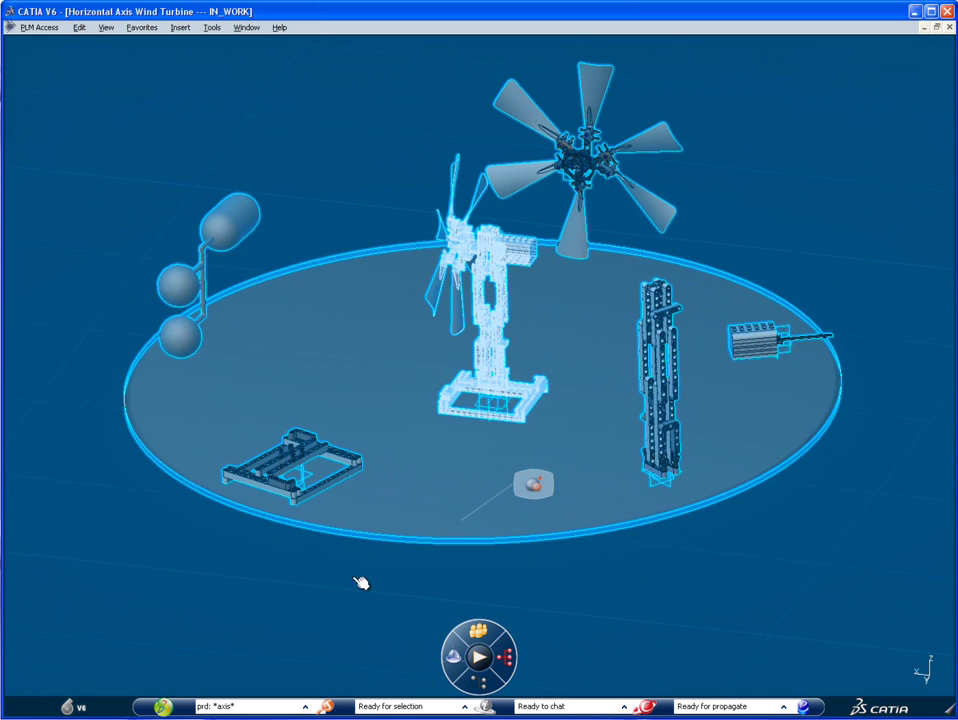
left_click(362, 579)
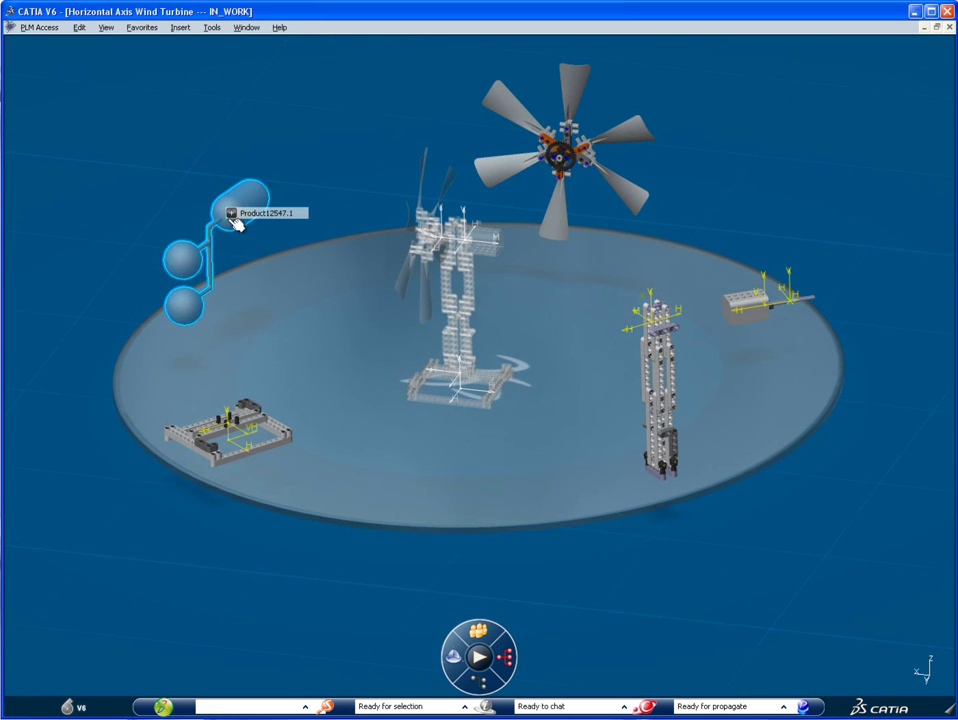
Set the new product's part number to "My Modification".
mouse_move(230, 216)
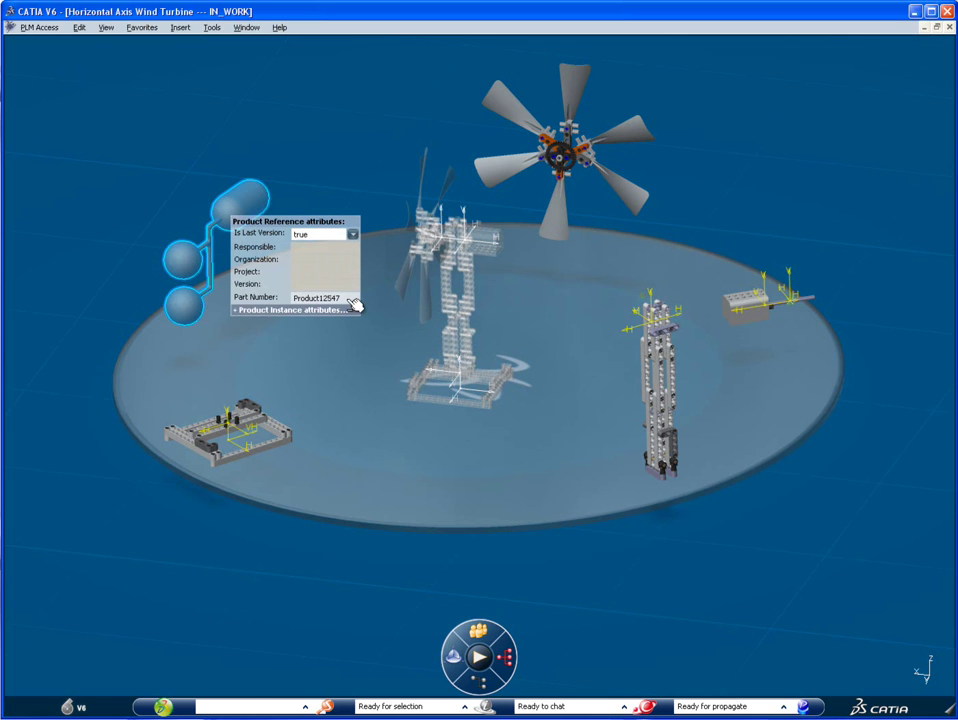
left_click(306, 297)
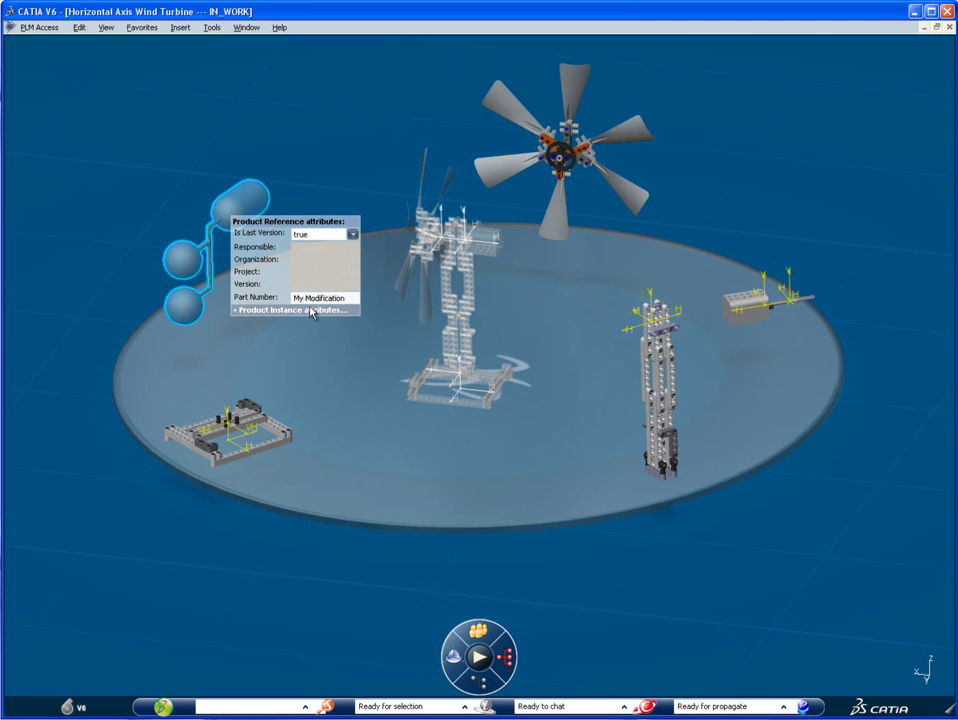
left_click(285, 332)
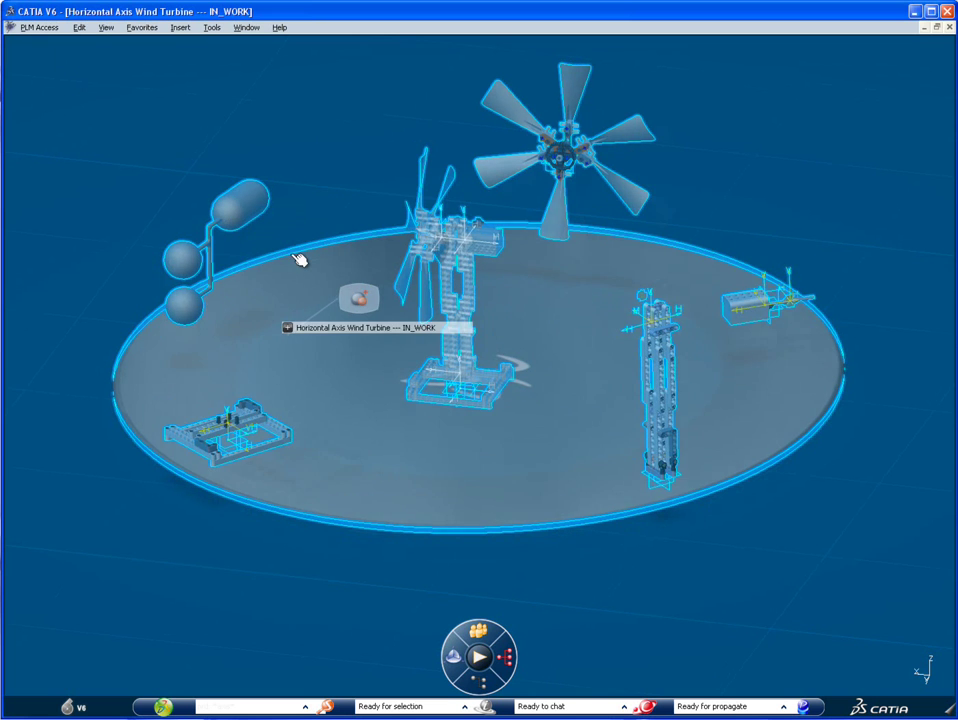
Open the LEGO_MINDSTORM catalog and show the Family.1 beams.
left_click(211, 28)
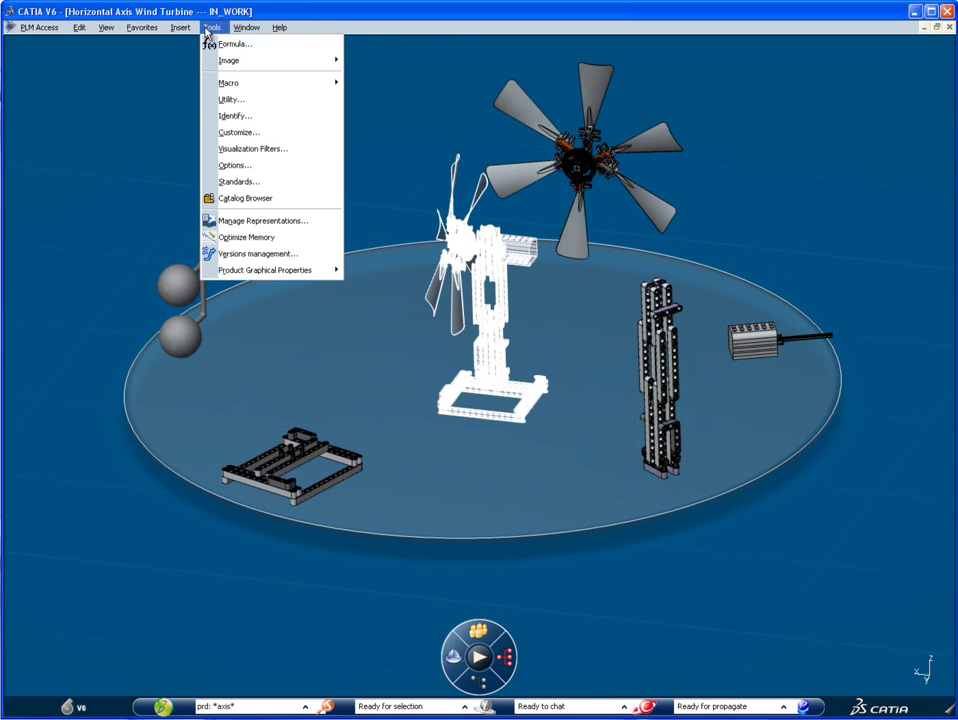
left_click(283, 199)
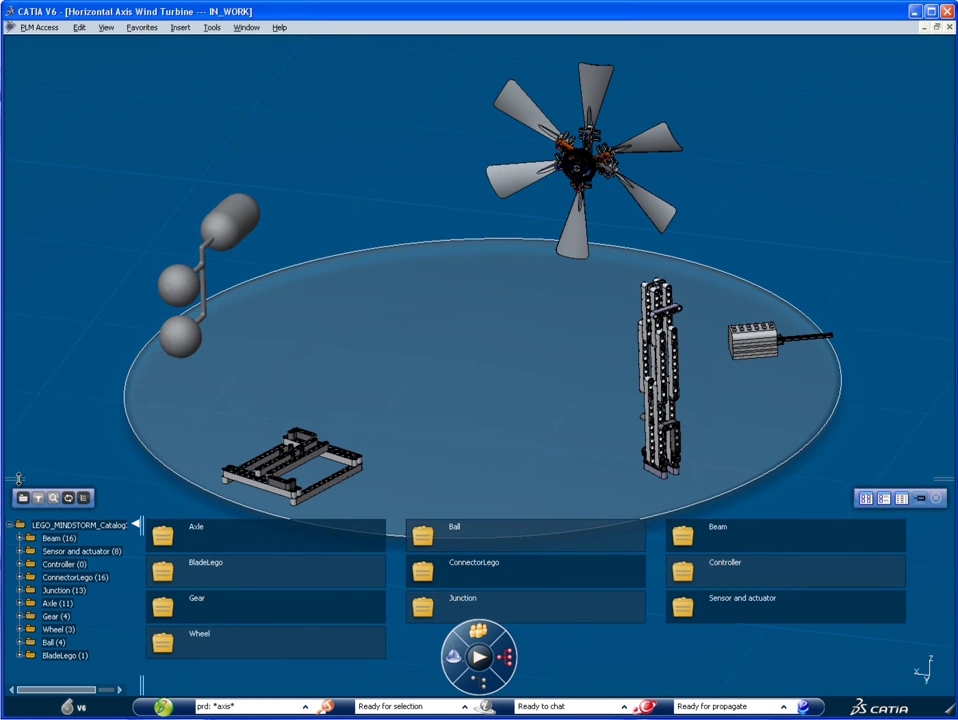
left_click(50, 537)
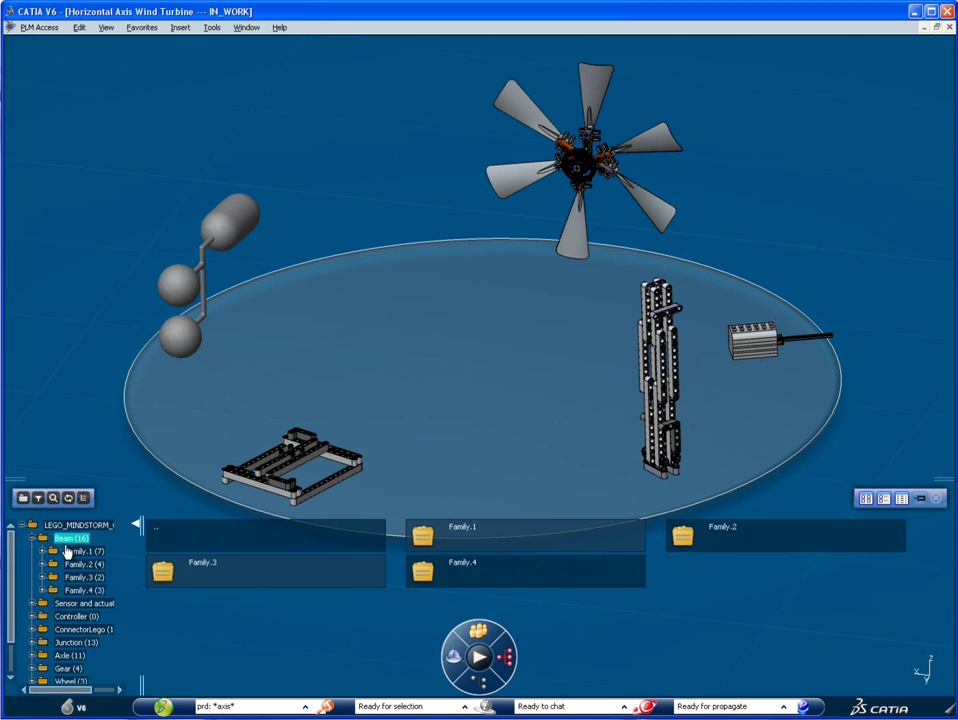
left_click(80, 564)
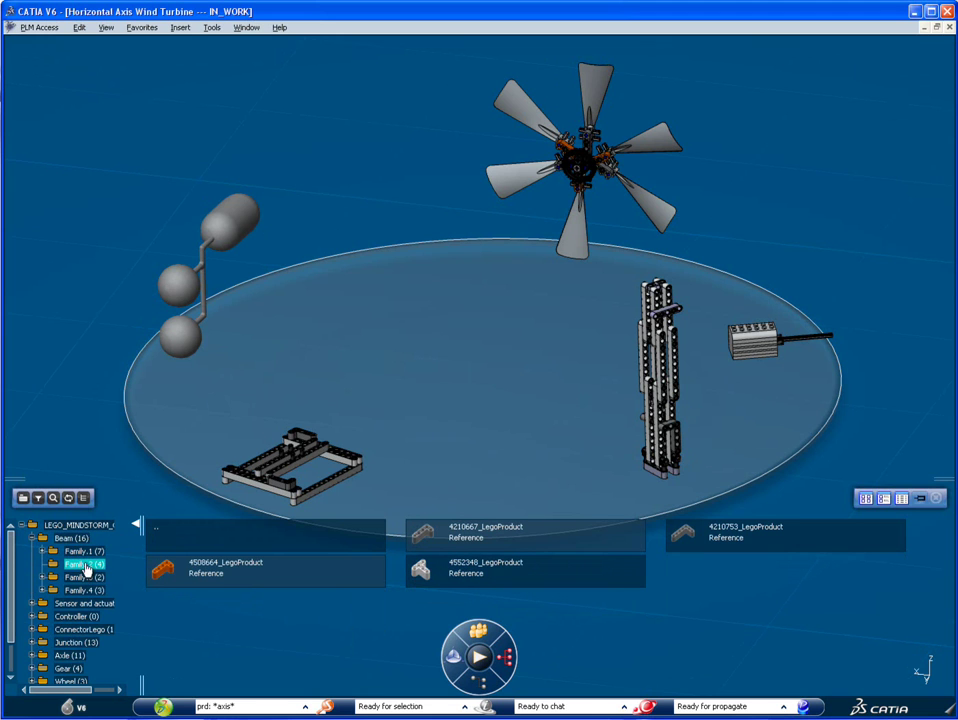
left_click(85, 552)
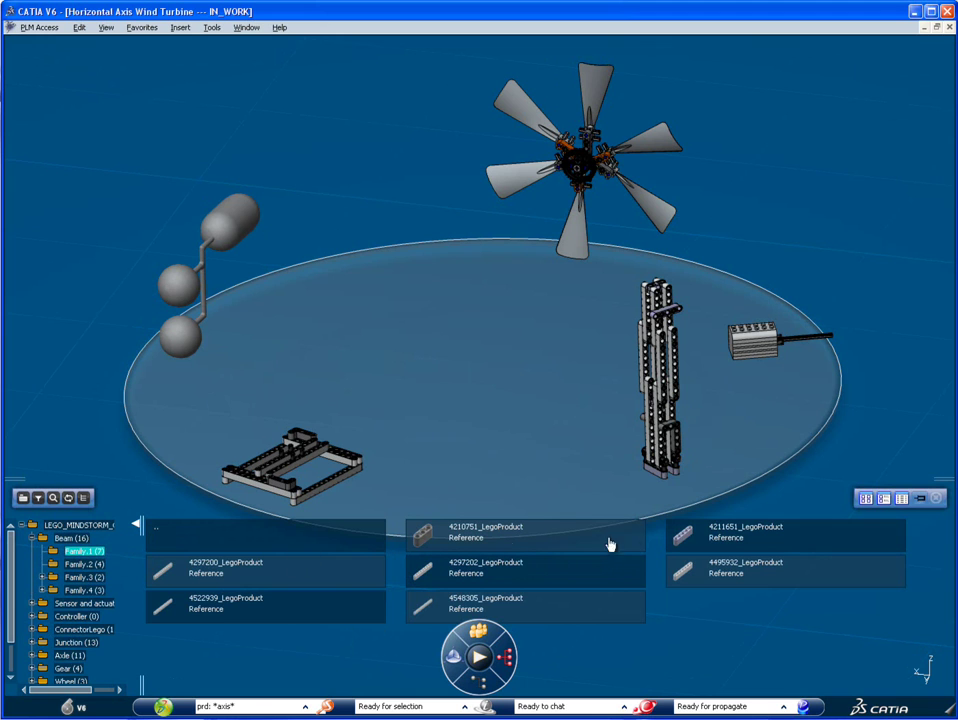
Insert the 4211651_LegoProduct beam from the catalog and move it outward, away from the turbine.
left_click(695, 541)
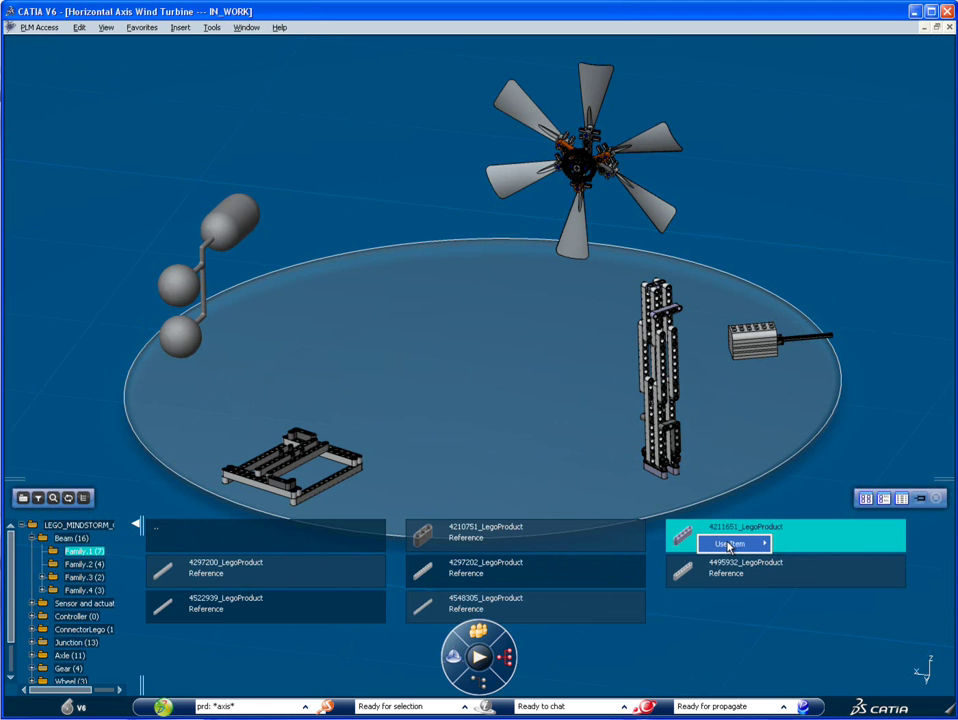
mouse_move(722, 543)
left_click(795, 545)
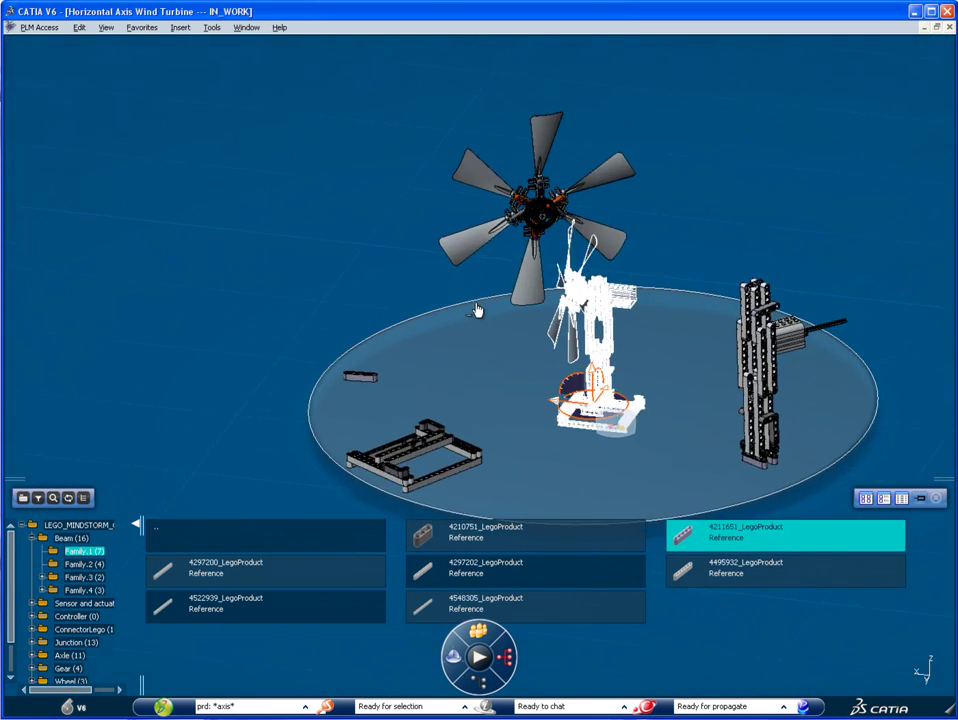
left_click_drag(581, 409, 488, 404)
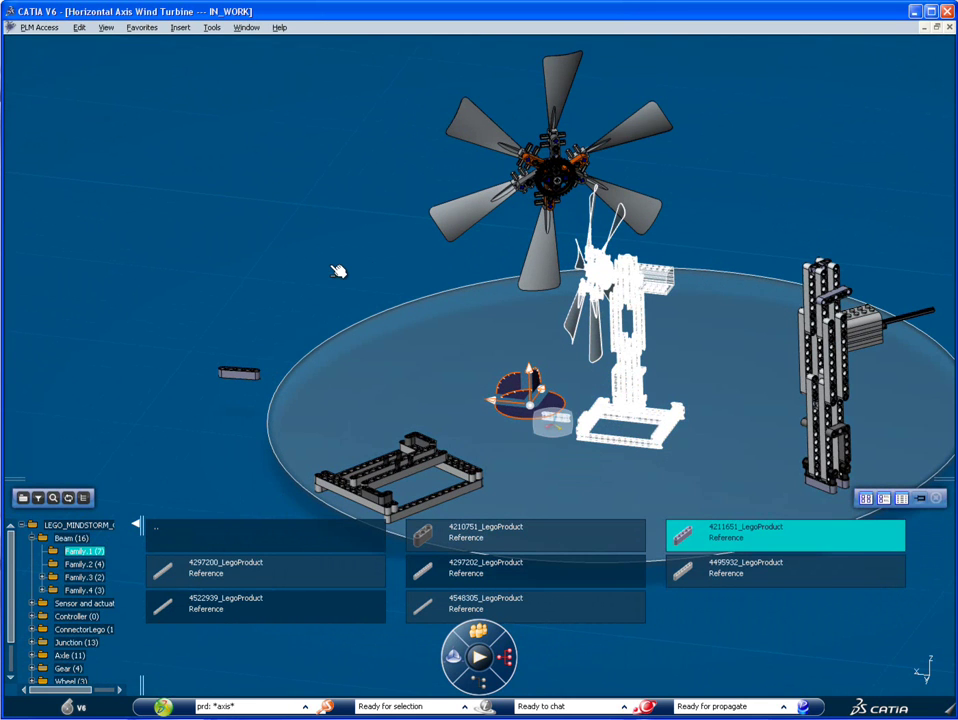
left_click(332, 266)
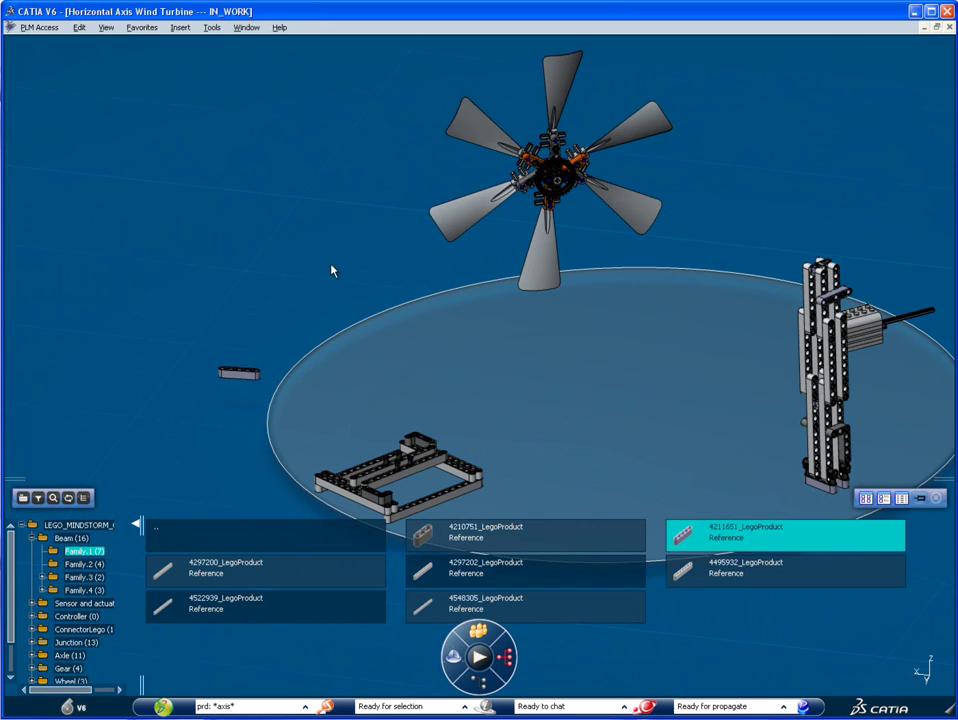
Insert a 4121715_LegoProduct pin from ConnectorLego Family.2 into the new product and move it away from the turbine.
left_click(78, 631)
left_click(88, 642)
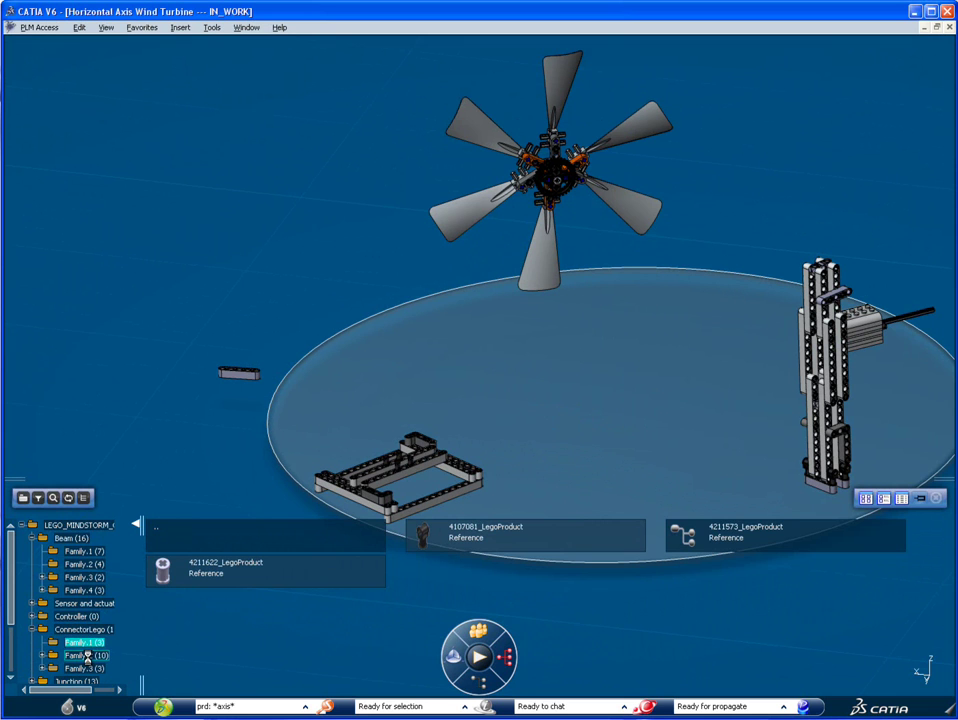
left_click(88, 655)
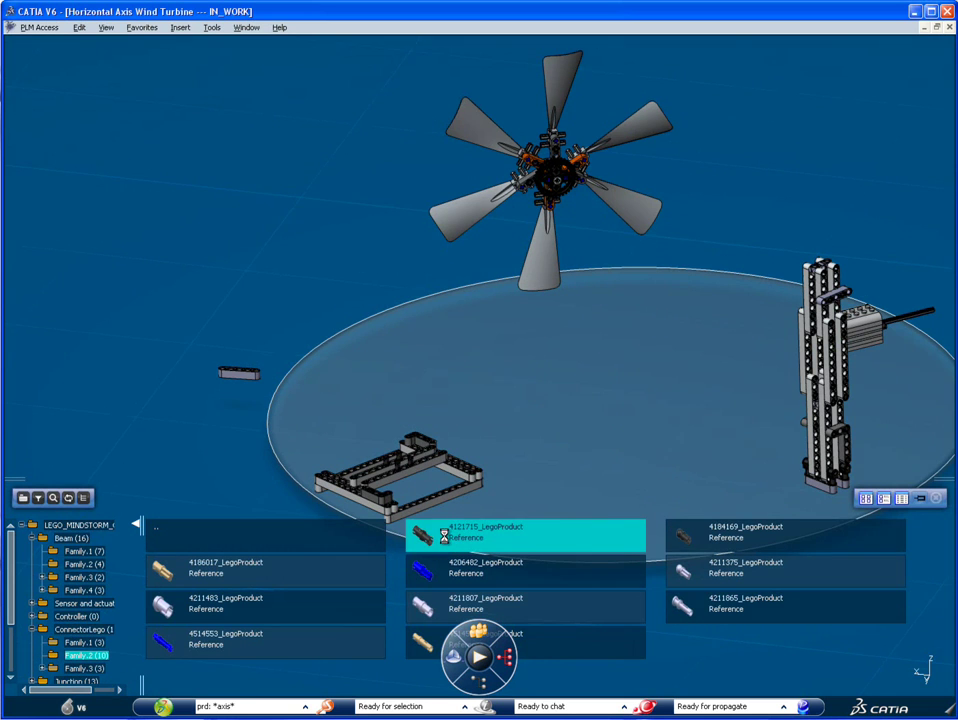
left_click_drag(439, 536, 239, 371)
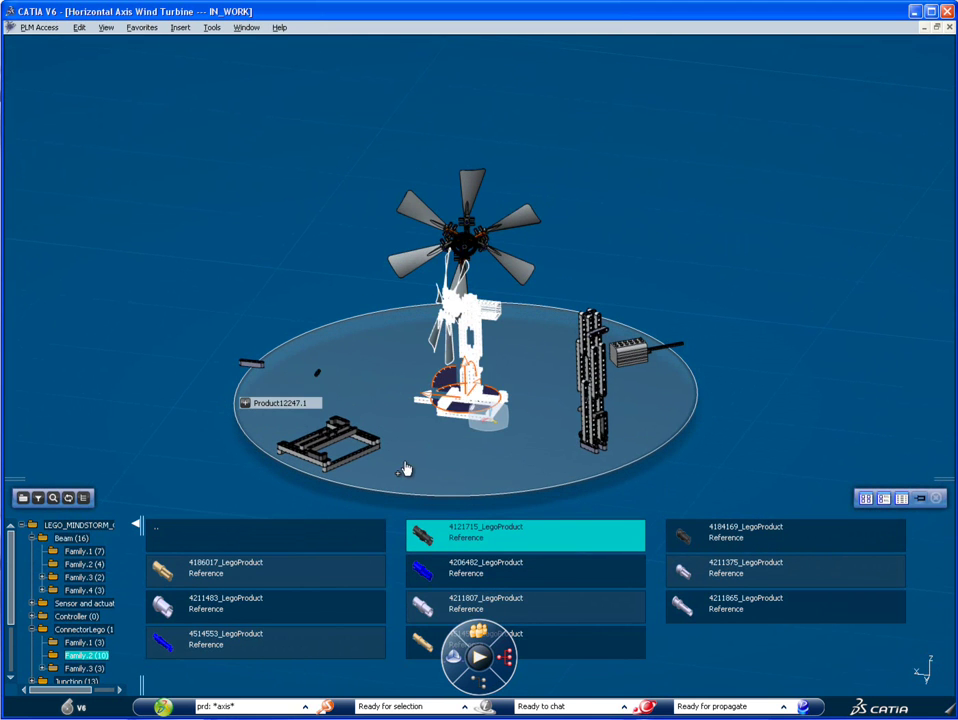
left_click_drag(455, 401, 406, 402)
Insert a second 4121715_LegoProduct pin and move it to the opposite end of the beam.
left_click_drag(453, 539, 265, 368)
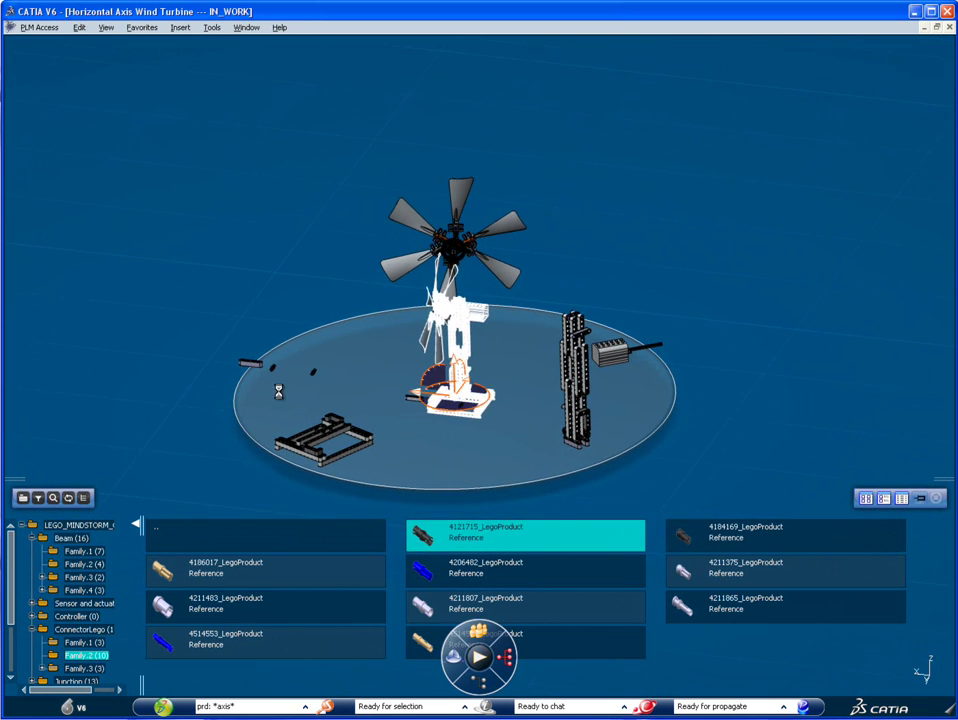
left_click_drag(426, 396, 333, 389)
middle_click_drag(329, 386, 464, 418)
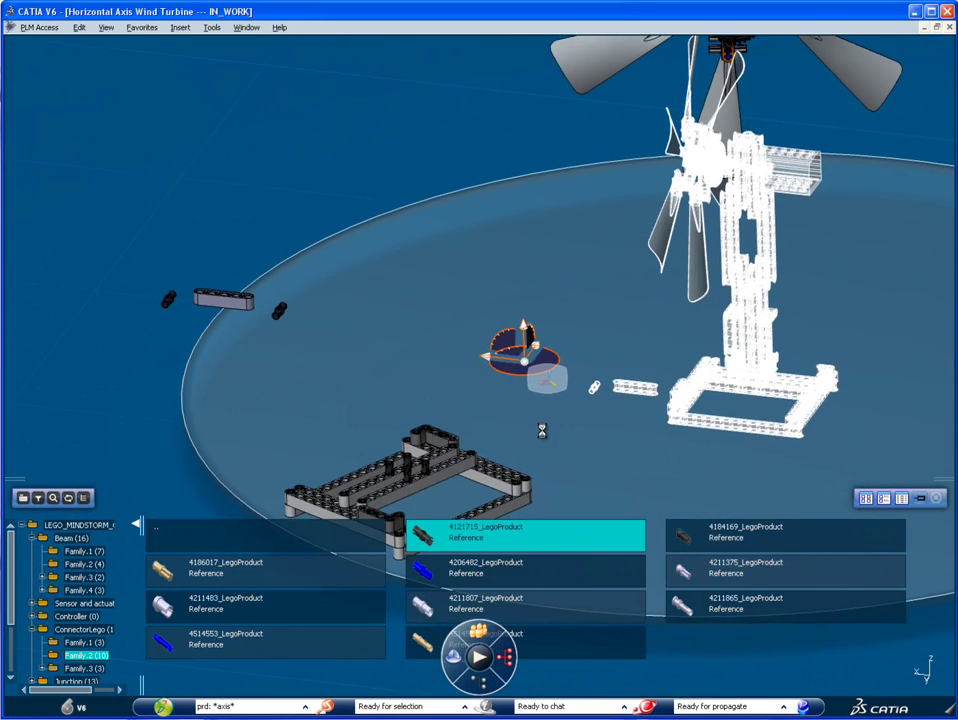
left_click(380, 381)
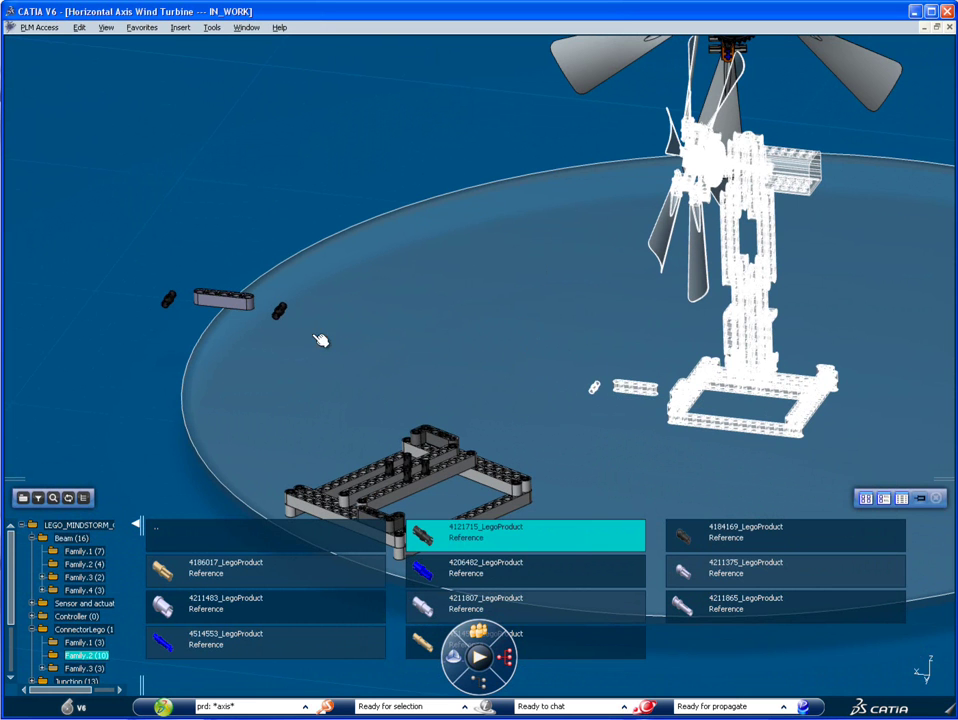
Focus on the new product holding the beam and two pins, and switch from structure to shape work.
left_click(250, 305)
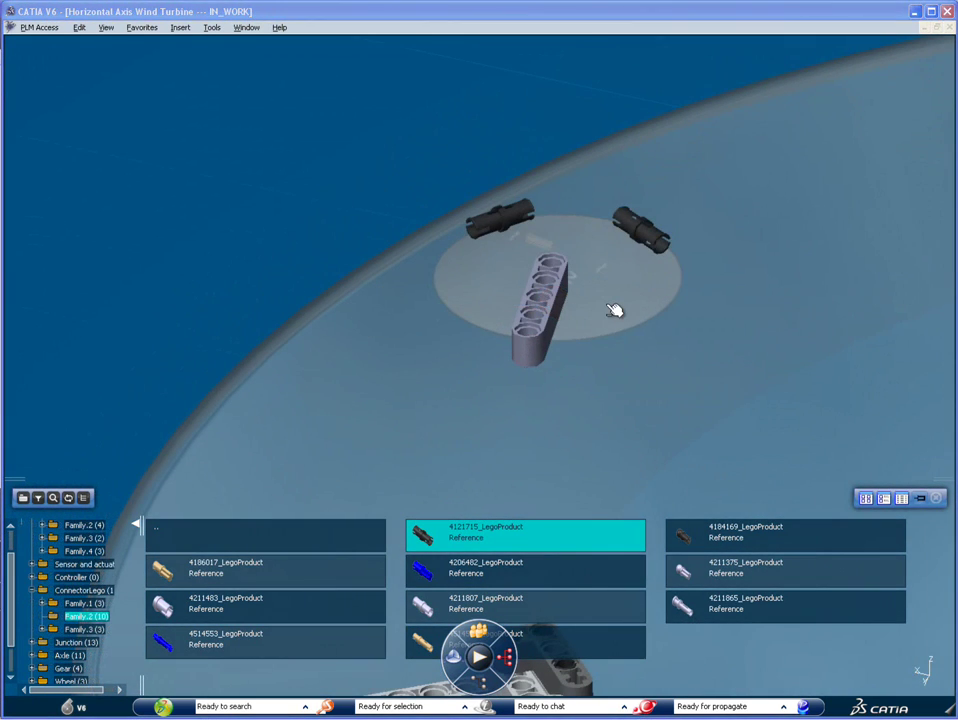
left_click(611, 306)
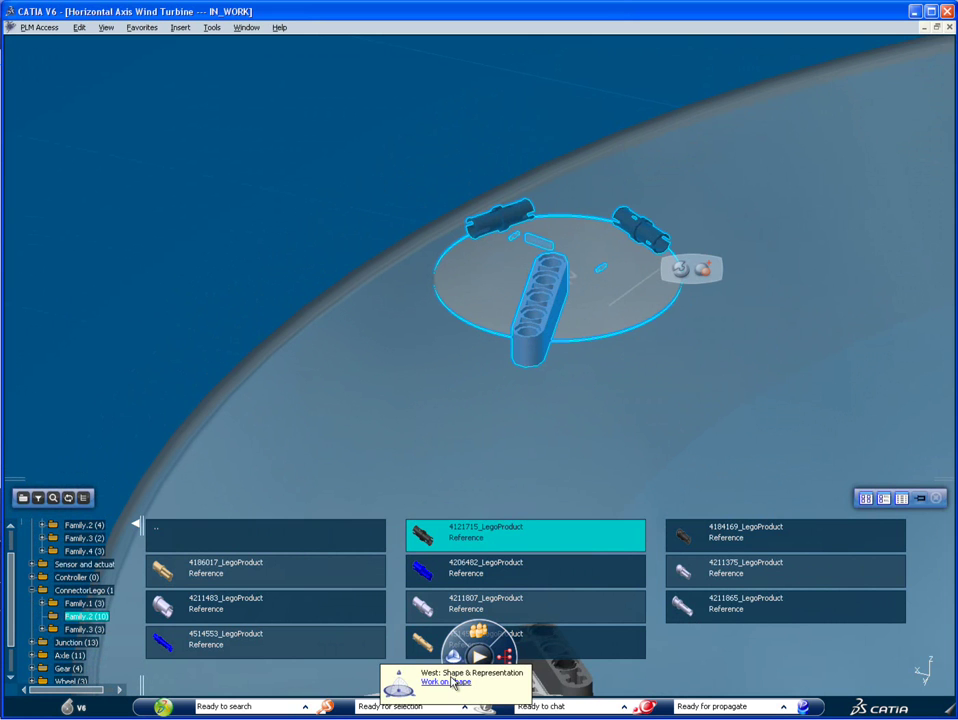
left_click(448, 682)
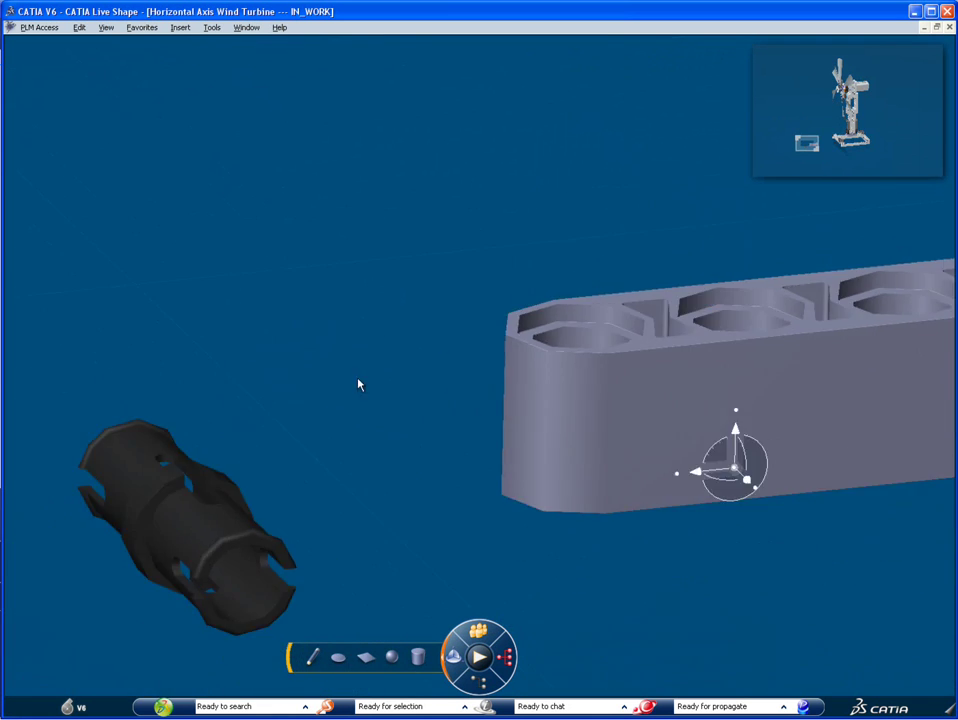
Within the new product, snap the first pin upright into the beam's second hole, using snap solution 4 of 26.
left_click(229, 522)
left_click_drag(230, 556, 188, 524)
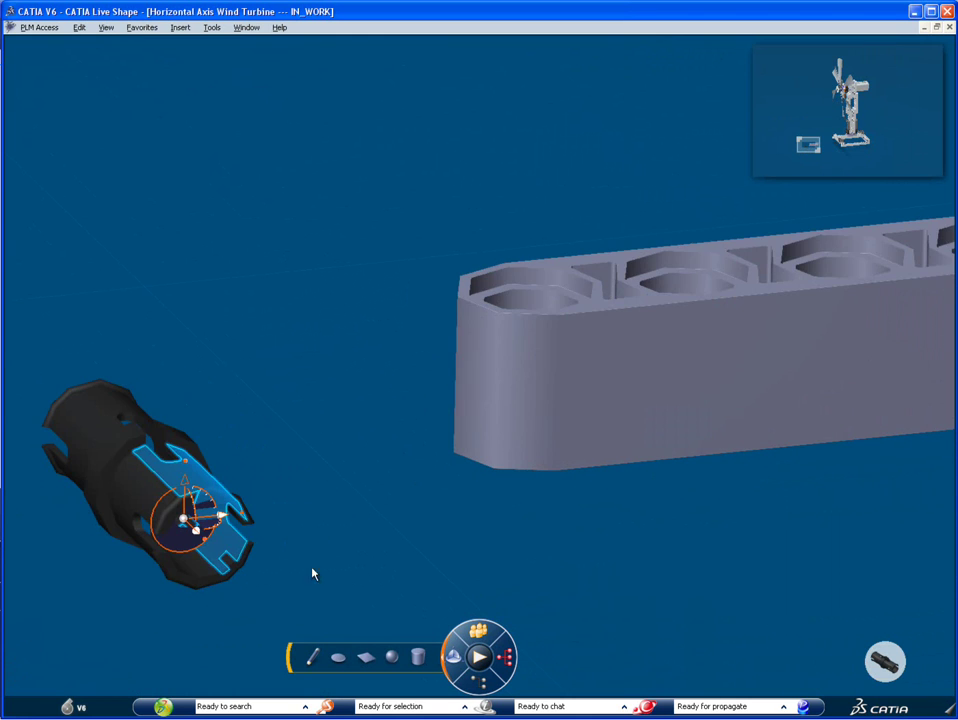
mouse_move(882, 665)
left_click(883, 610)
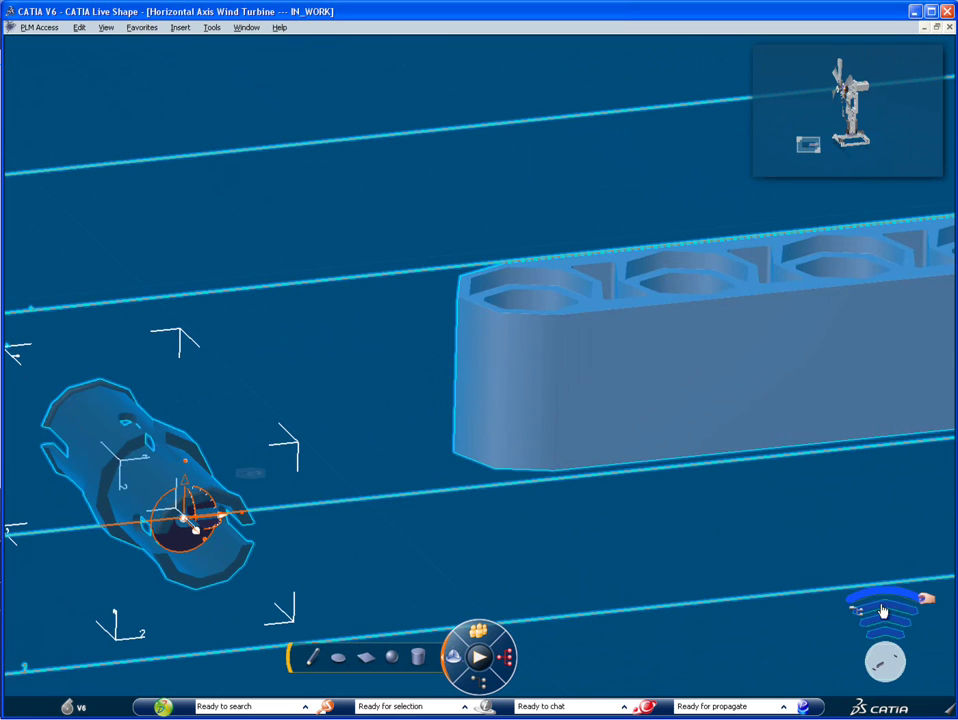
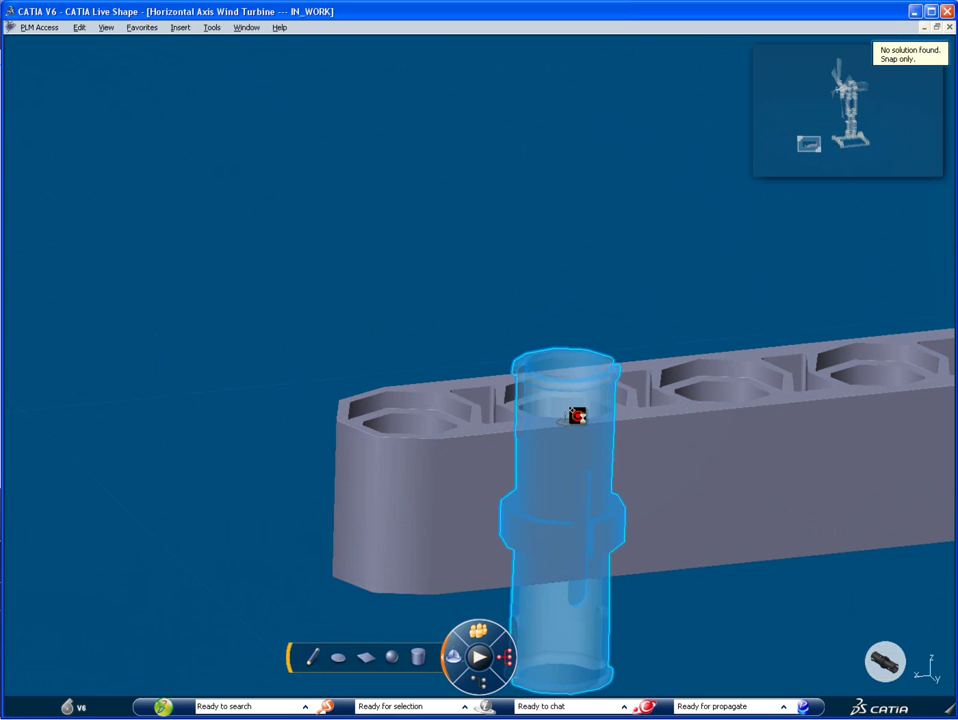
left_click_drag(474, 410, 444, 408)
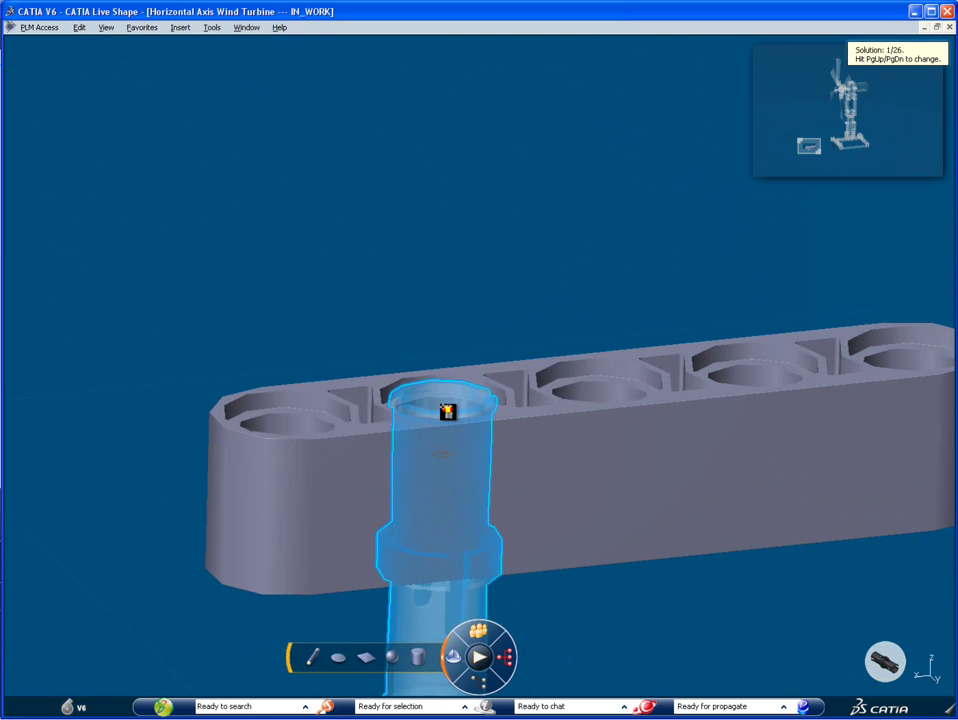
key("Page_Down")
key("Page_Down")
key("Page_Down")
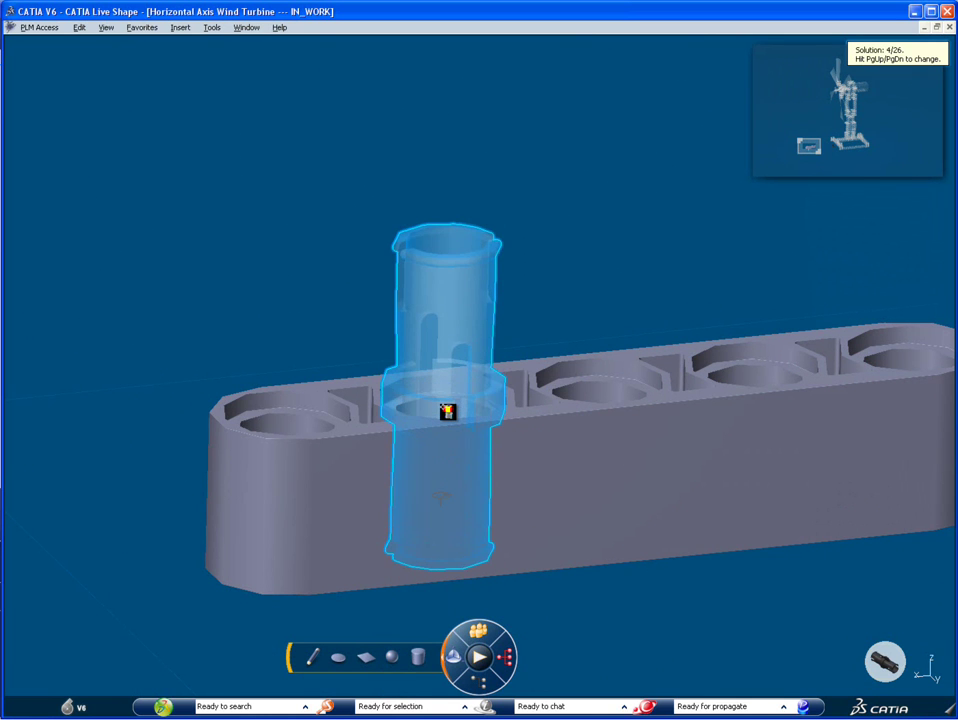
left_click(447, 411)
Bring the second pin near the beam and snap it upright into the fourth hole, using snap solution 4 of 8.
middle_click_drag(765, 507, 470, 521)
middle_click_drag(806, 462, 640, 550)
middle_click_drag(676, 460, 672, 547, "ctrl")
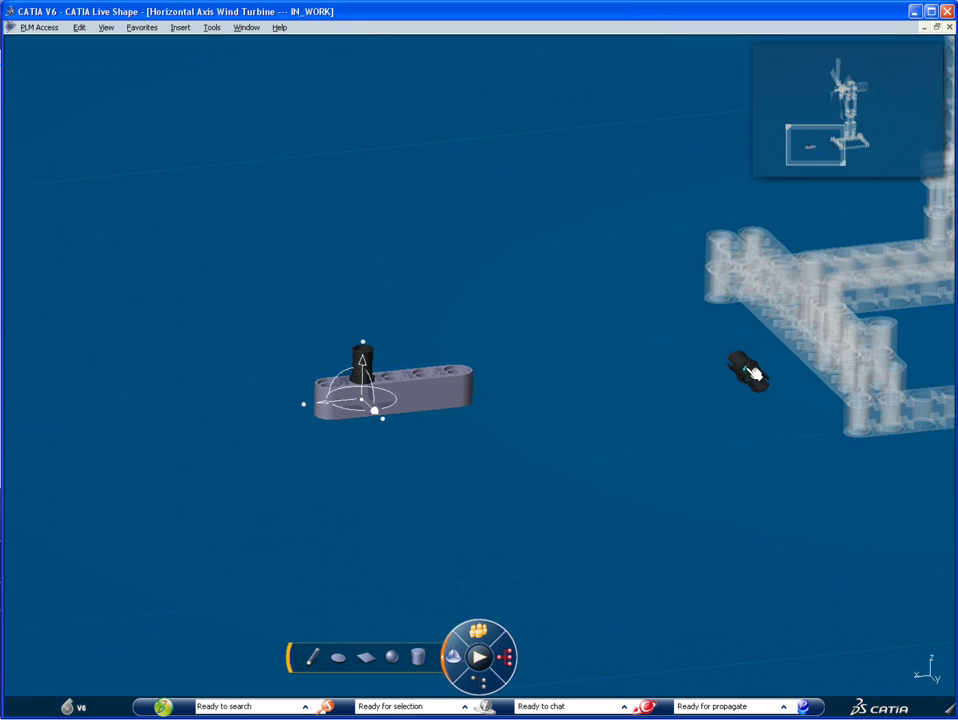
left_click_drag(757, 375, 460, 443)
middle_click_drag(460, 443, 558, 458)
middle_click_drag(558, 458, 566, 250, "ctrl")
middle_click_drag(669, 415, 519, 345)
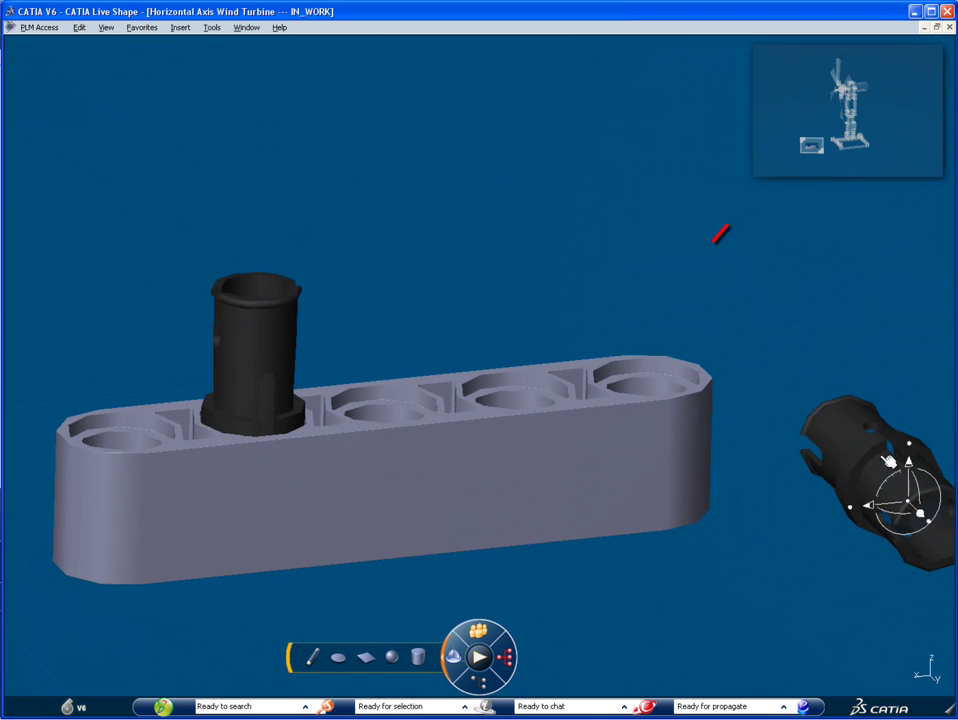
left_click_drag(859, 424, 525, 410)
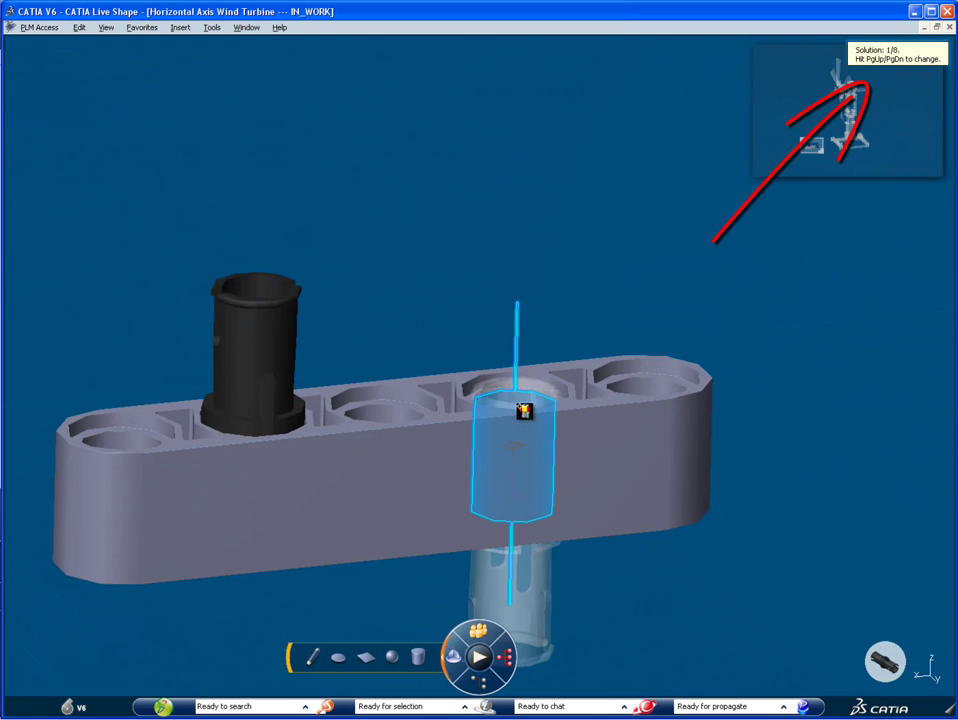
key("Page_Down")
key("Page_Down")
key("Page_Down")
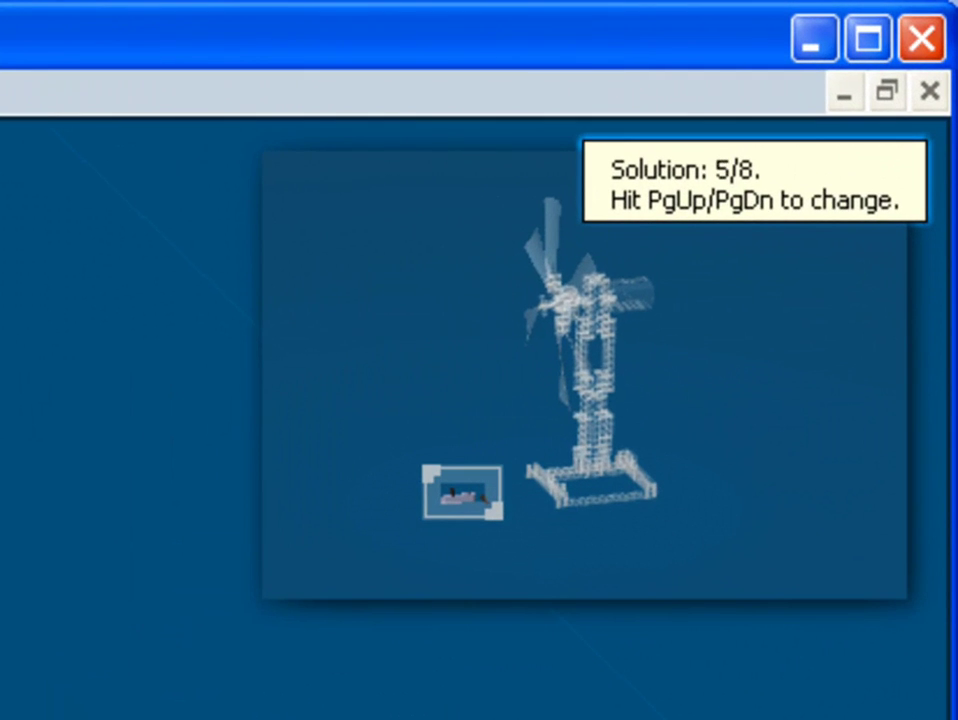
key("Page_Up")
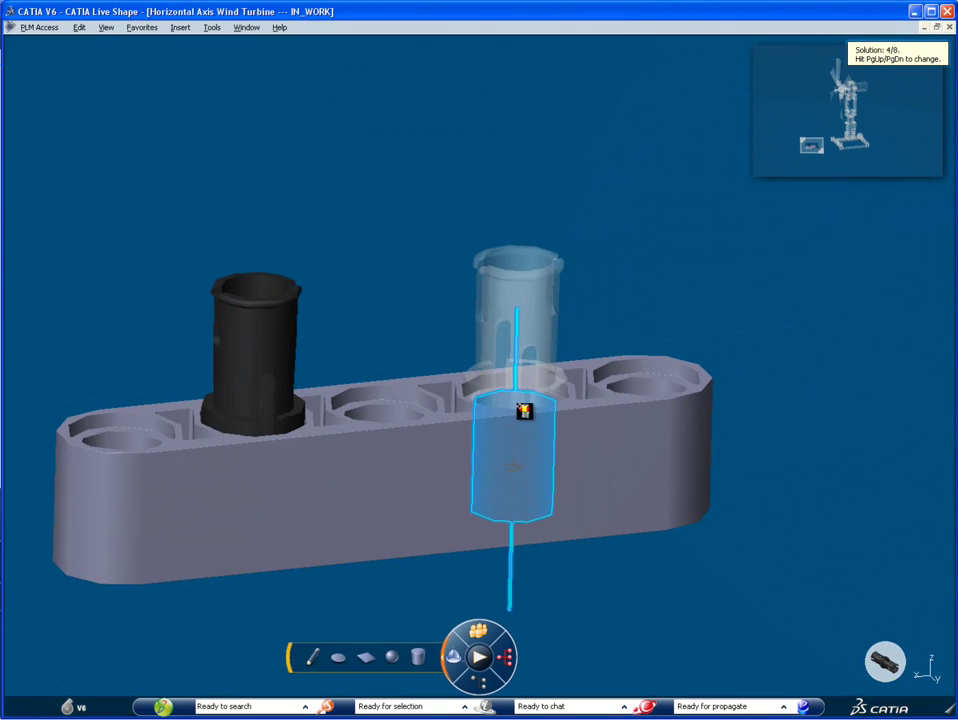
left_click_drag(524, 410, 516, 403)
Make the whole Horizontal Axis Wind Turbine the active product instead of the beam and pin product.
left_click(796, 405)
middle_click_drag(770, 392, 620, 492)
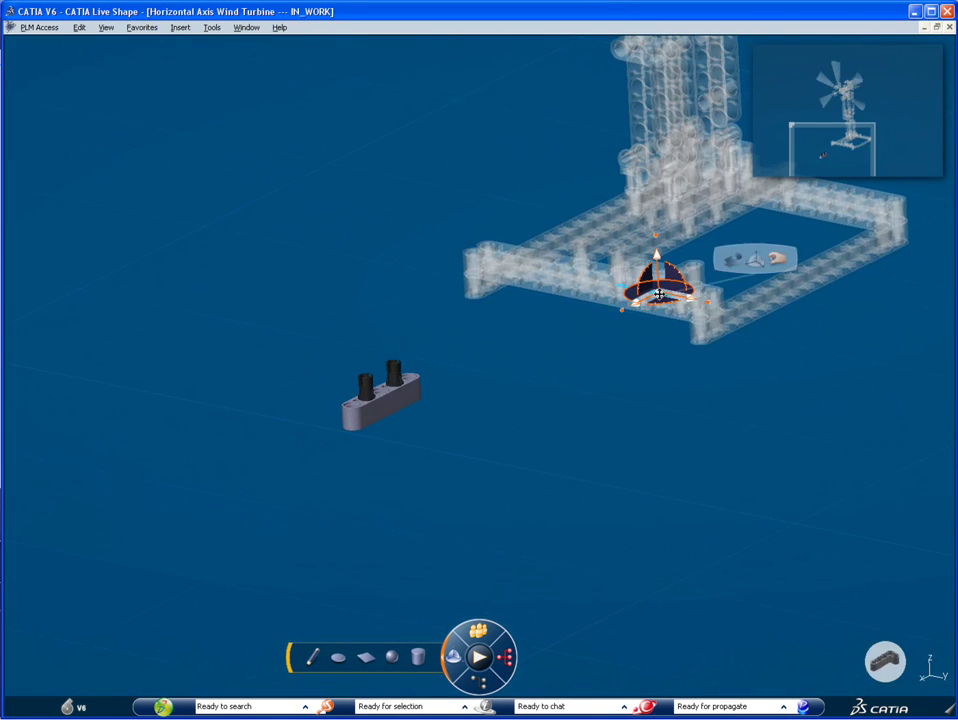
mouse_move(882, 656)
mouse_move(881, 601)
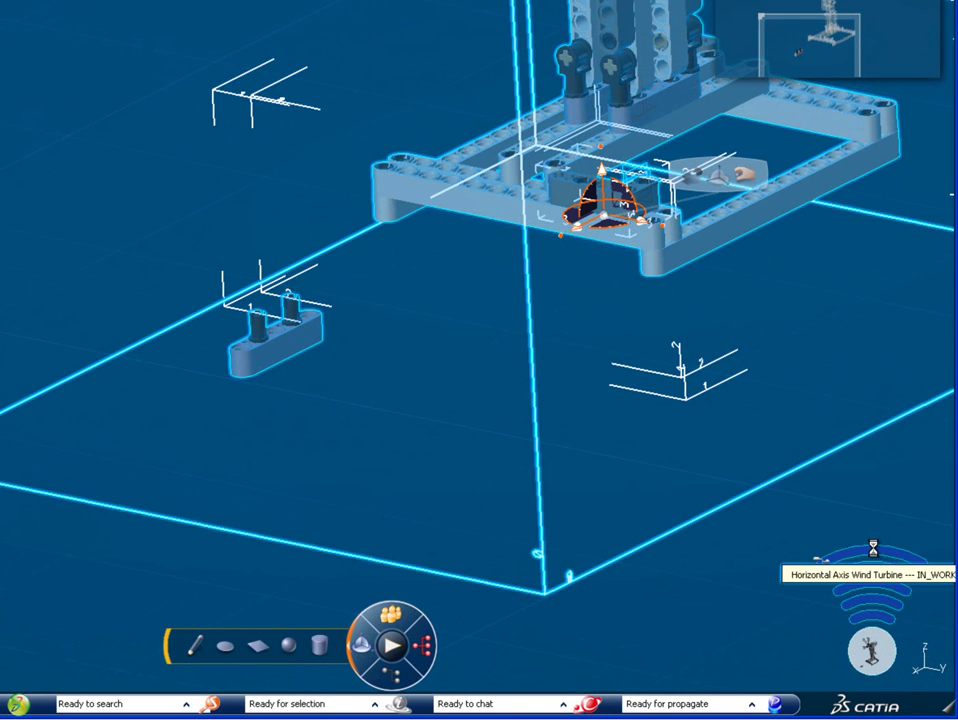
left_click(873, 557)
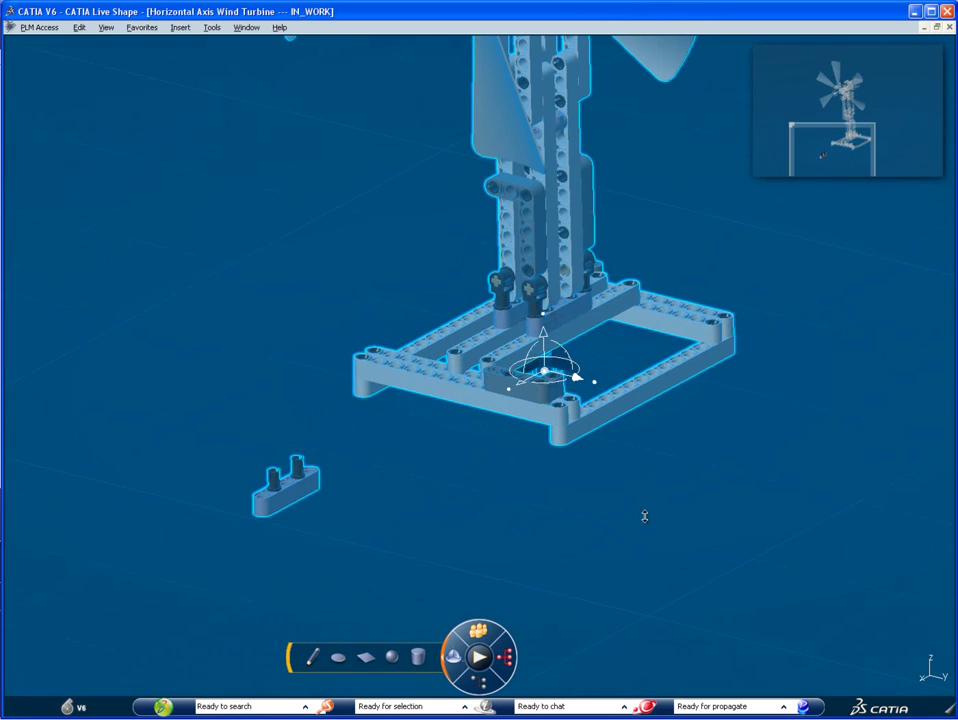
Move the beam and pin product from beside the base up to the open space next to the tower's middle section.
left_click_drag(299, 487, 603, 505)
middle_click_drag(603, 505, 556, 416)
left_click_drag(557, 417, 794, 372)
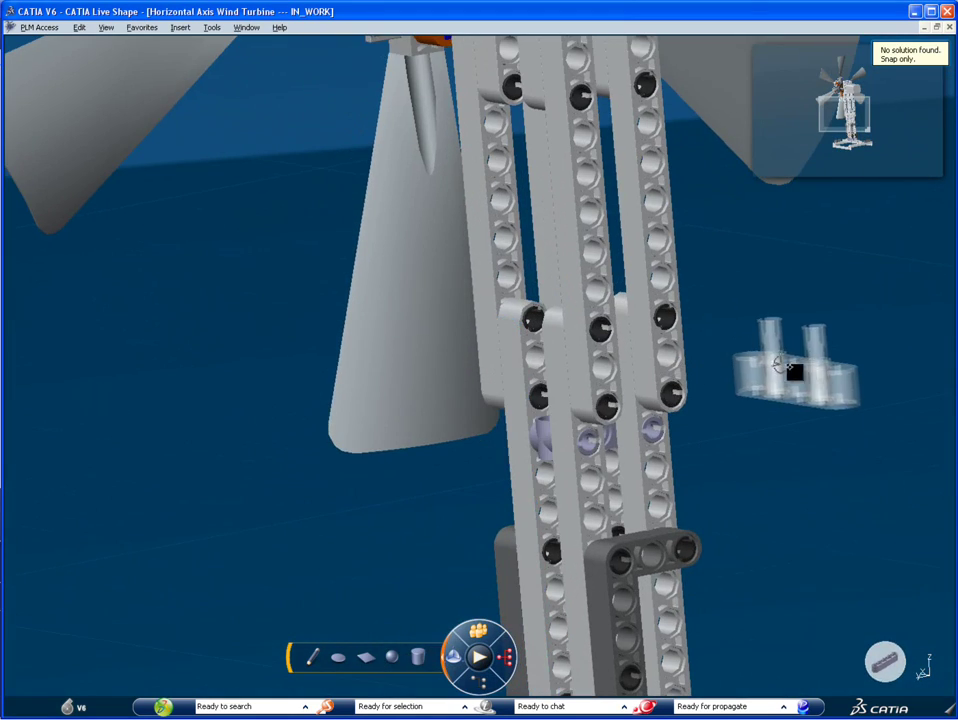
left_click(794, 372)
Make the first pin's axis coincident with the empty hole between the two black pins in one tower column.
middle_click_drag(753, 470, 653, 372)
left_click(664, 350)
mouse_move(760, 309)
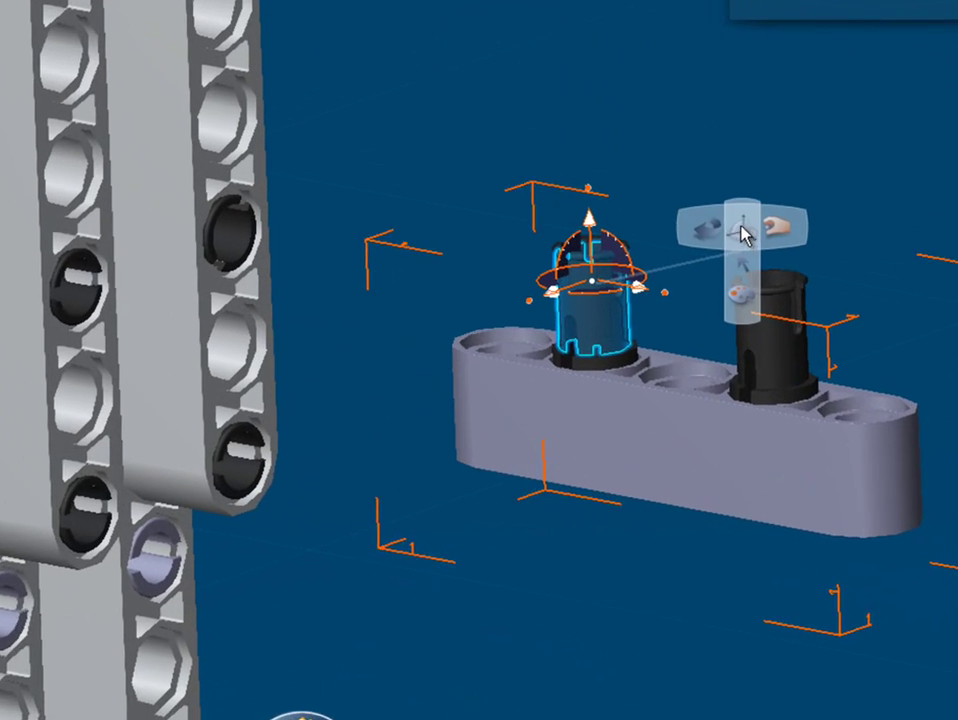
left_click(731, 212)
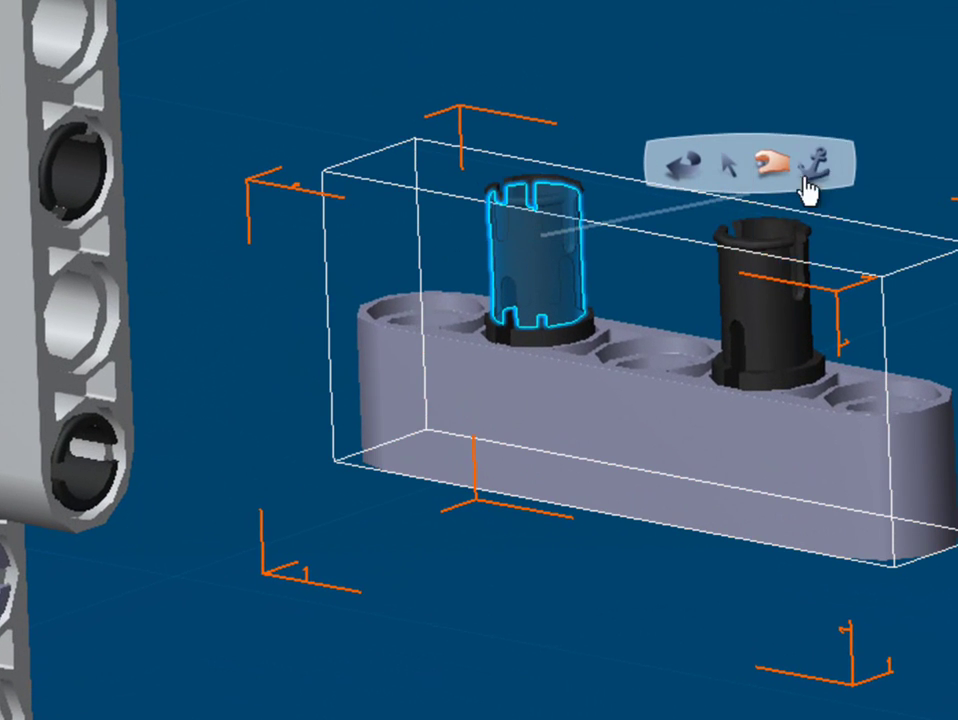
left_click(810, 182)
left_click(815, 433)
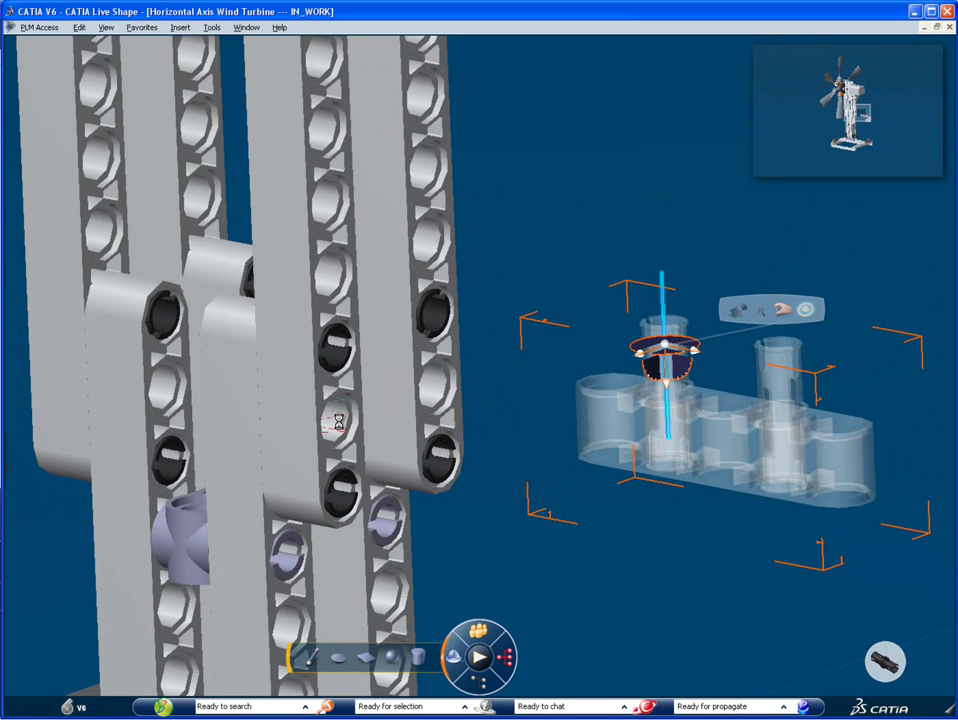
Make the other pin's axis coincident with the matching empty hole in the adjacent tower column.
middle_click_drag(412, 424, 499, 445)
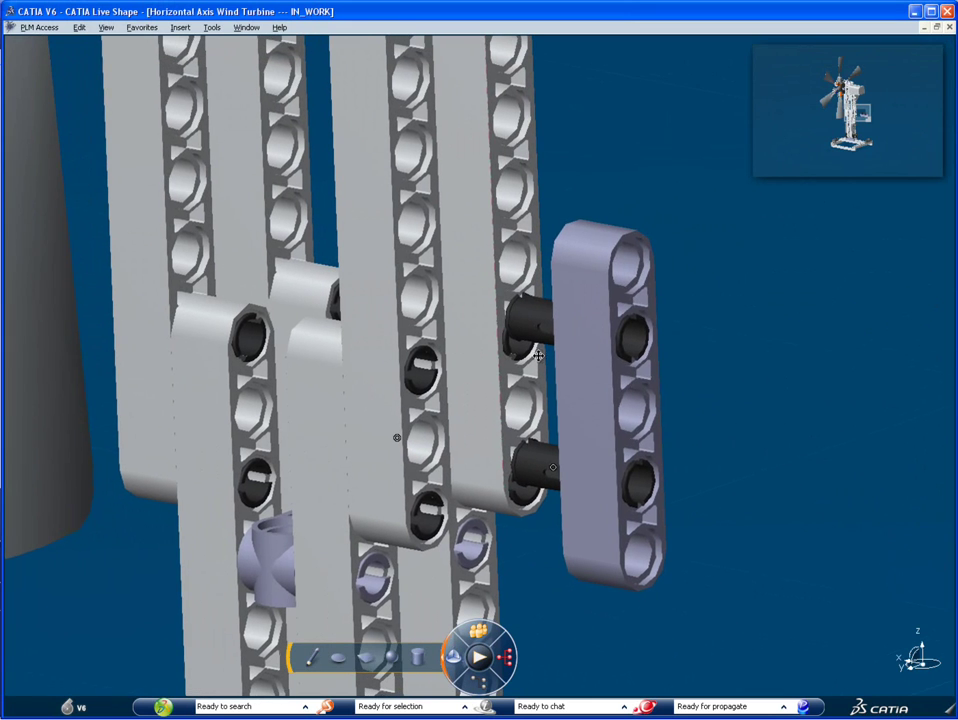
left_click(536, 316)
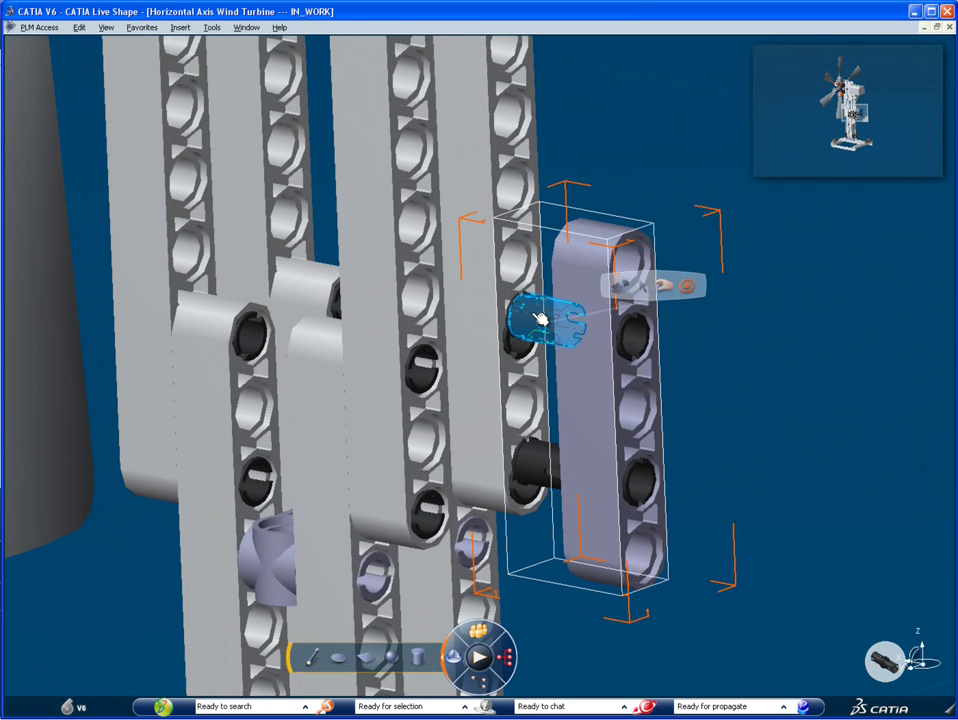
left_click(688, 287)
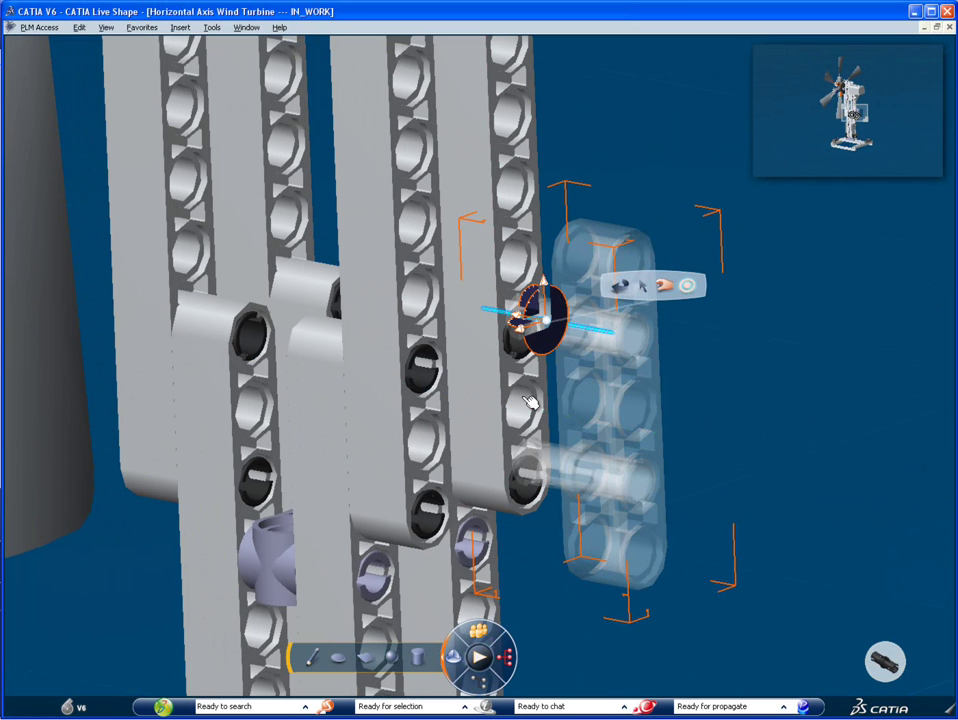
left_click(530, 401)
Put the pin-side face of the new beam in contact with the outer face of the tower beam.
middle_click_drag(466, 447, 576, 374)
left_click(576, 386)
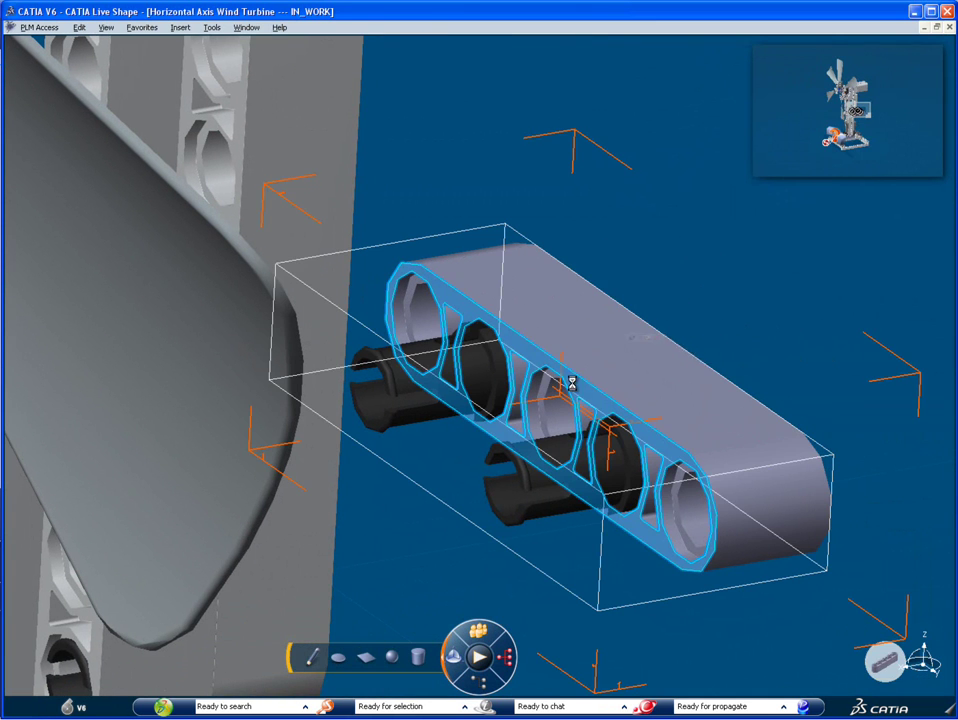
mouse_move(715, 353)
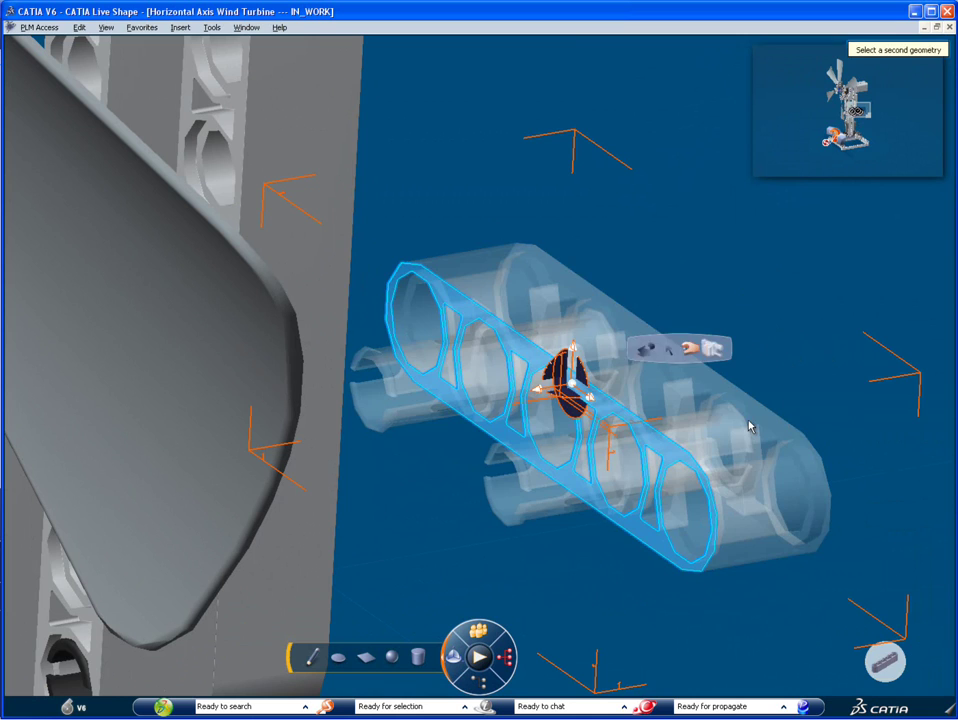
middle_click_drag(760, 471, 370, 417)
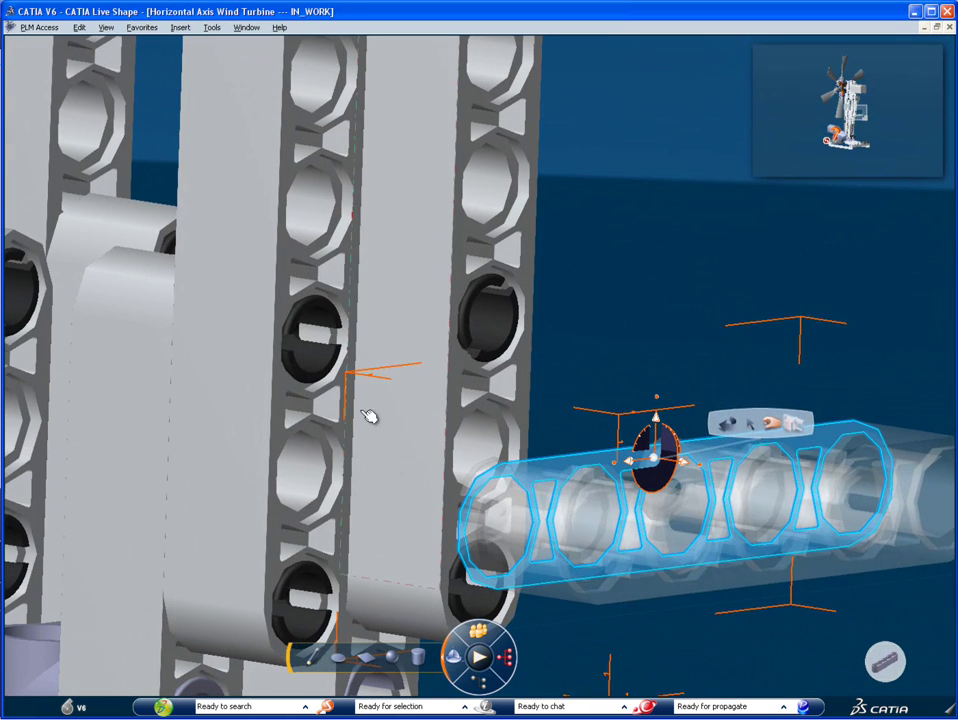
left_click(284, 438)
Define a Rigid engineering connection between the new product and the tower, and make "check no clash" a specification.
middle_click_drag(604, 323, 552, 393)
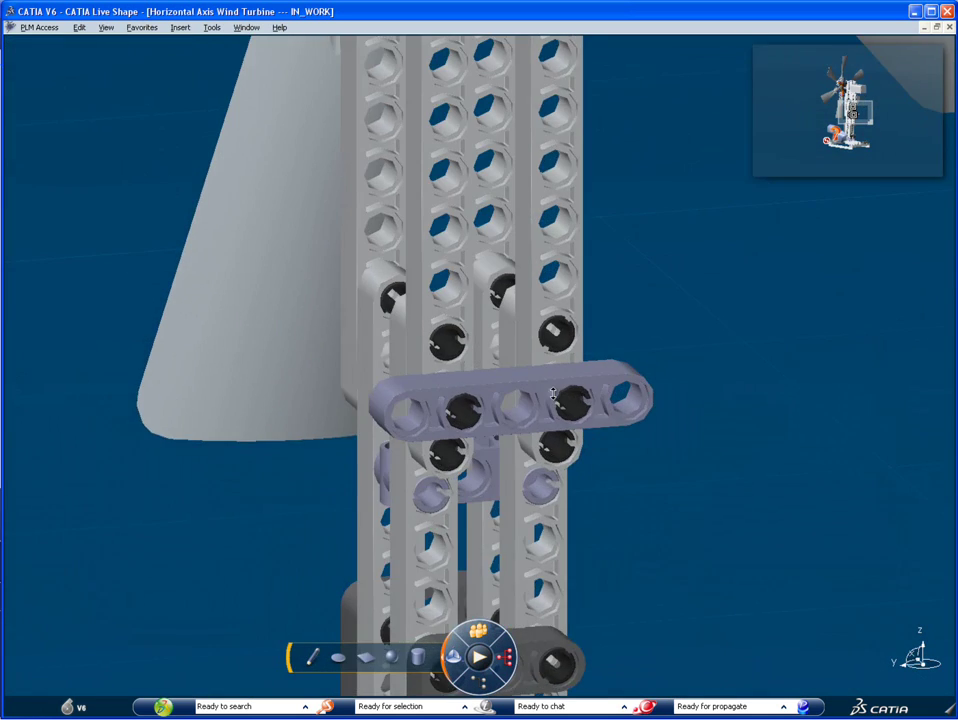
left_click(558, 412)
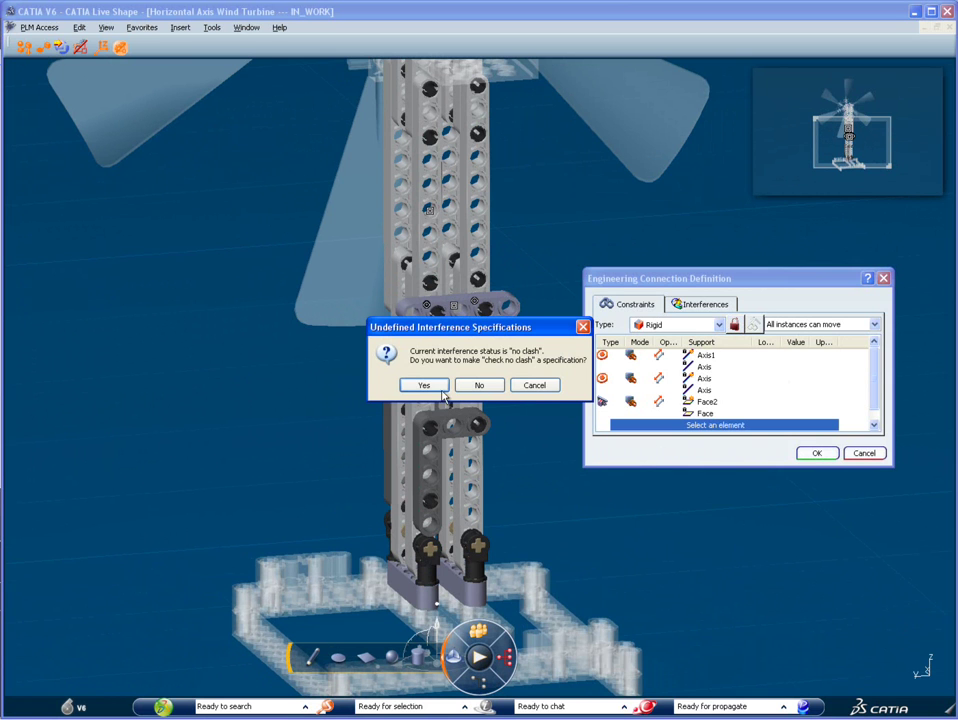
left_click(438, 388)
Examine the turbine's sub-assemblies in the exploded structure view, collapse it, and return to shape work.
middle_click_drag(340, 401, 345, 468)
middle_click_drag(605, 460, 340, 483)
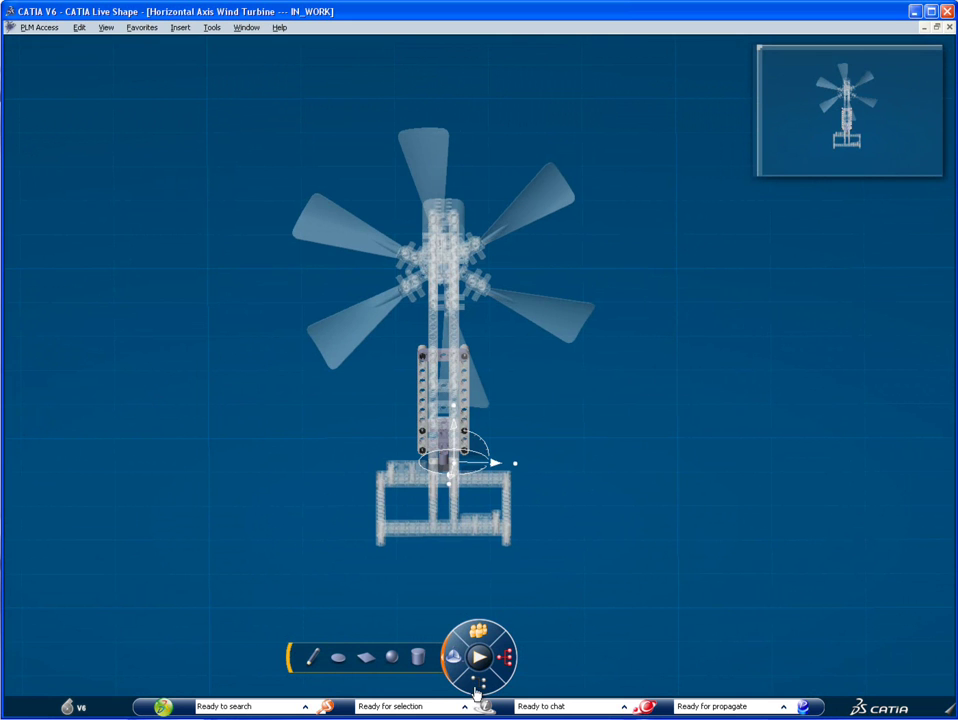
left_click(476, 711)
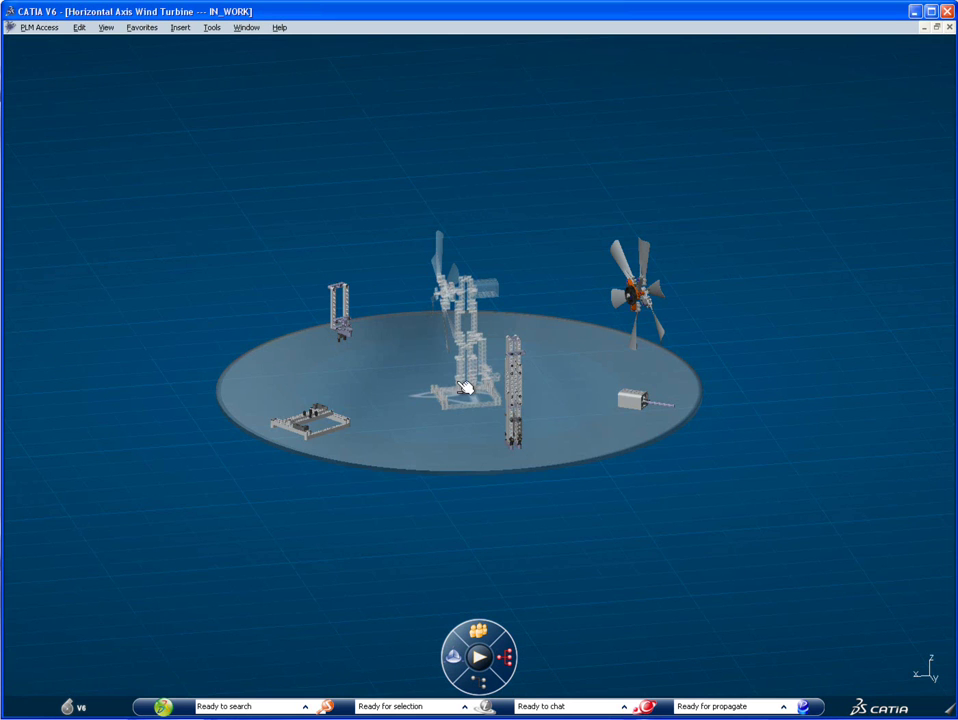
left_click(472, 384)
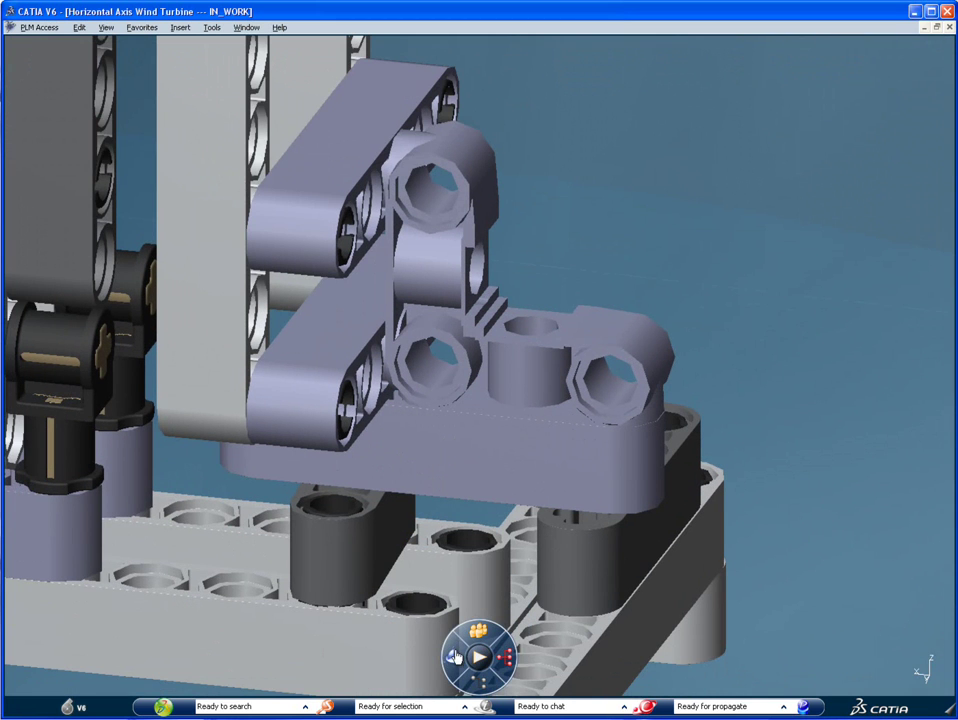
left_click(455, 685)
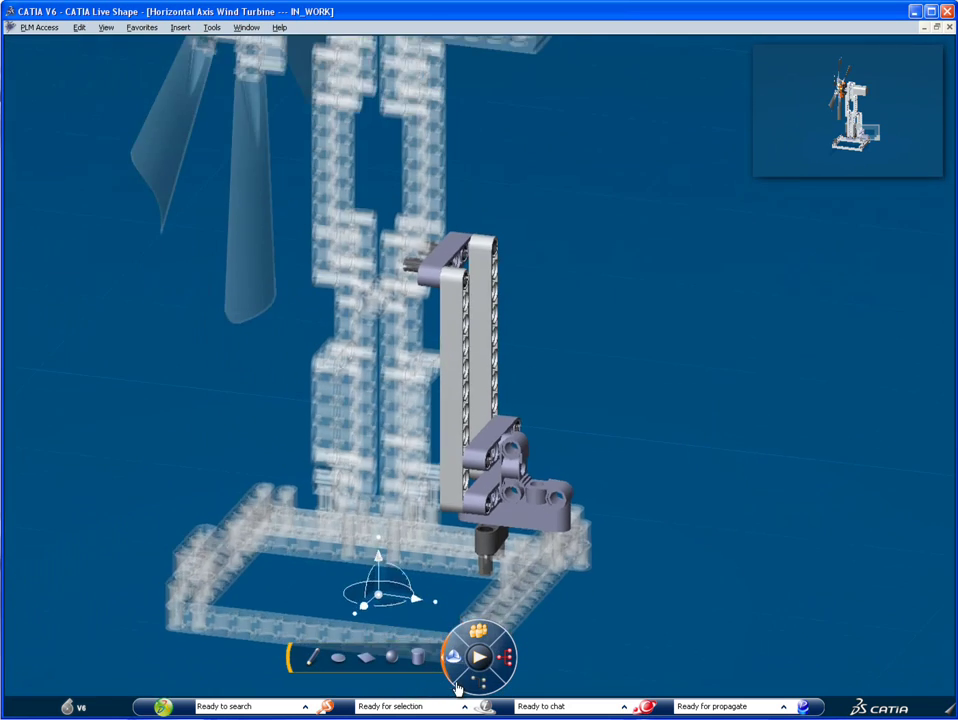
Make the whole Horizontal Axis Wind Turbine active again in place of the added support sub-assembly.
left_click(557, 482)
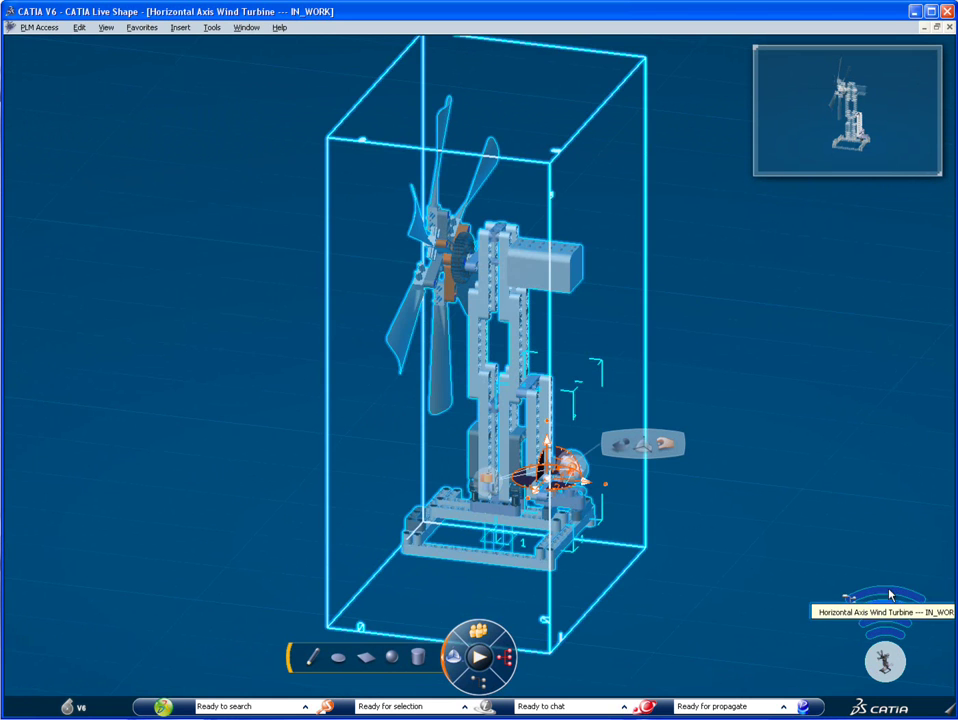
left_click(890, 595)
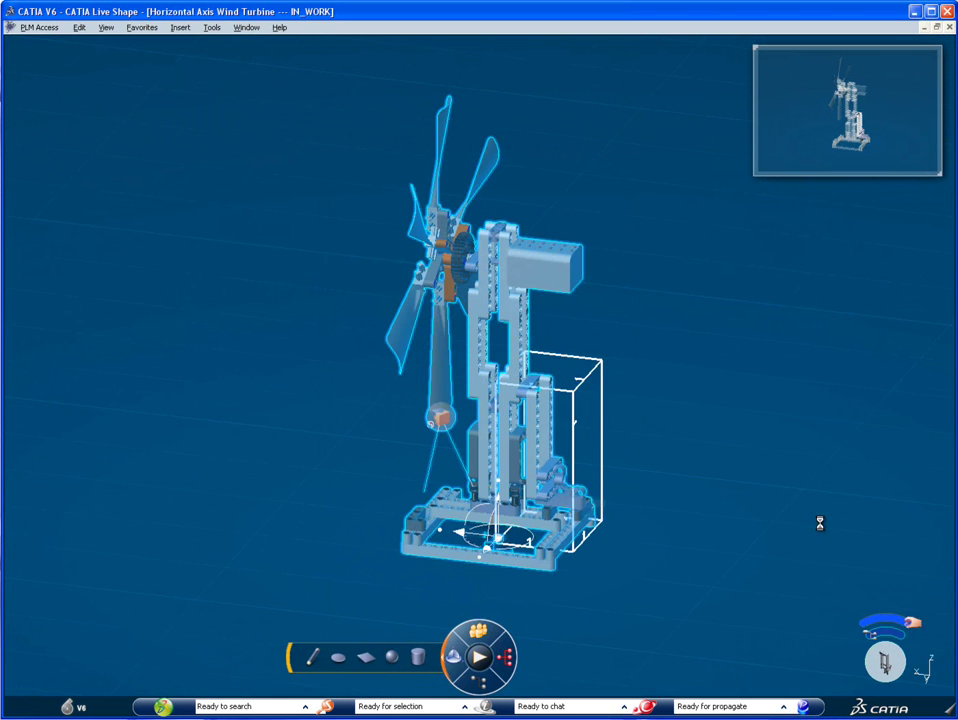
left_click(677, 550)
Delete the rotor's lower-left blade, seen from the front, along with its Cylindrical.64 and Revolute.38 connections.
middle_click_drag(551, 400, 873, 391)
middle_click_drag(628, 449, 455, 467)
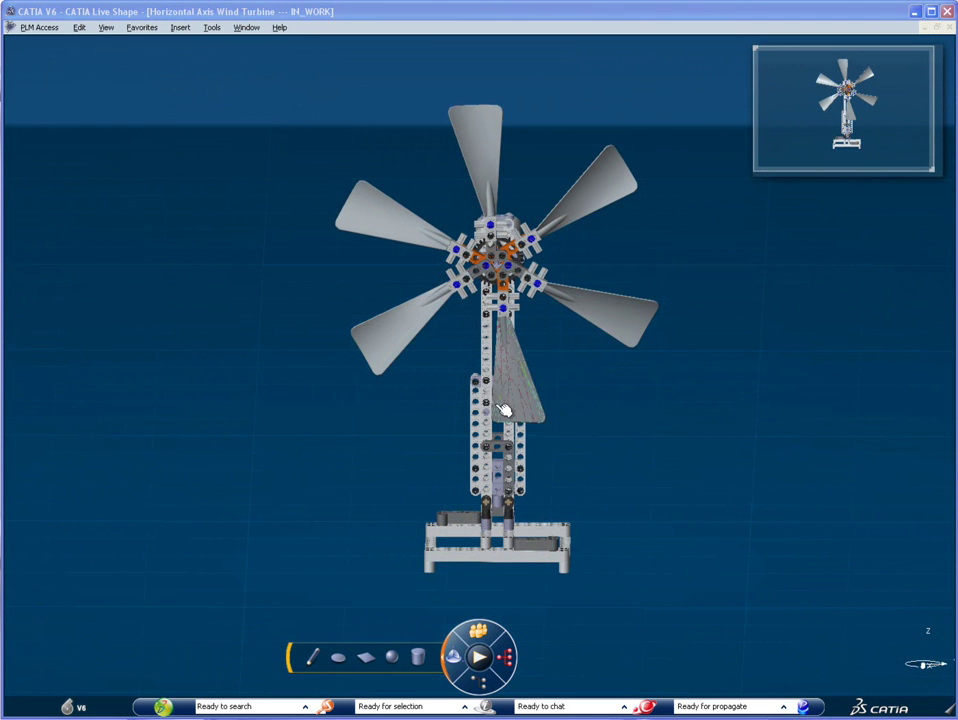
left_click(381, 343)
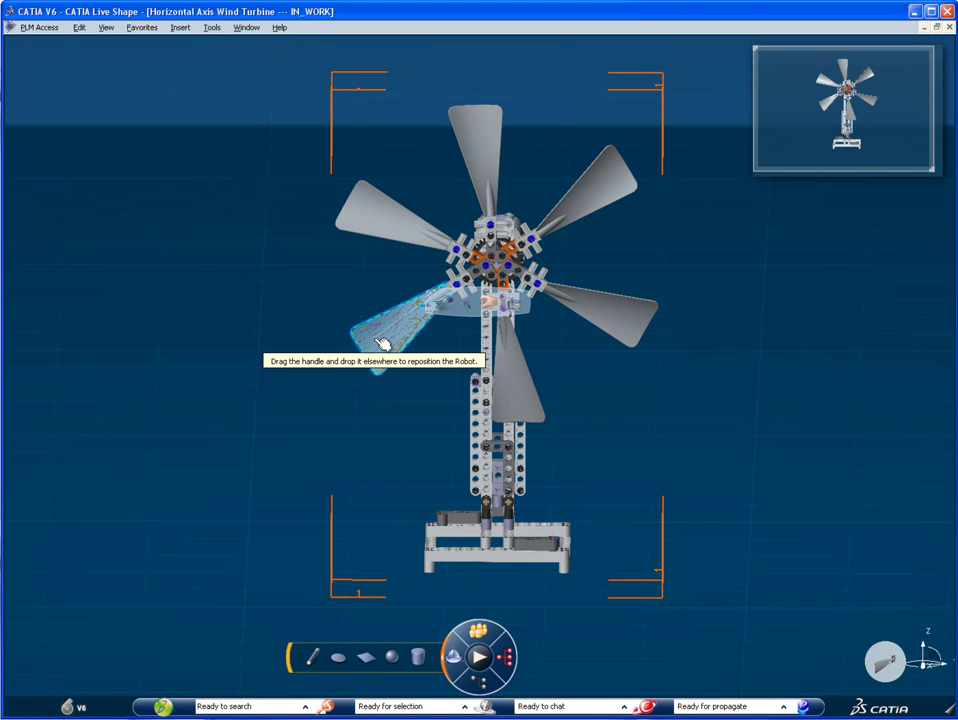
key("Delete")
left_click(880, 677)
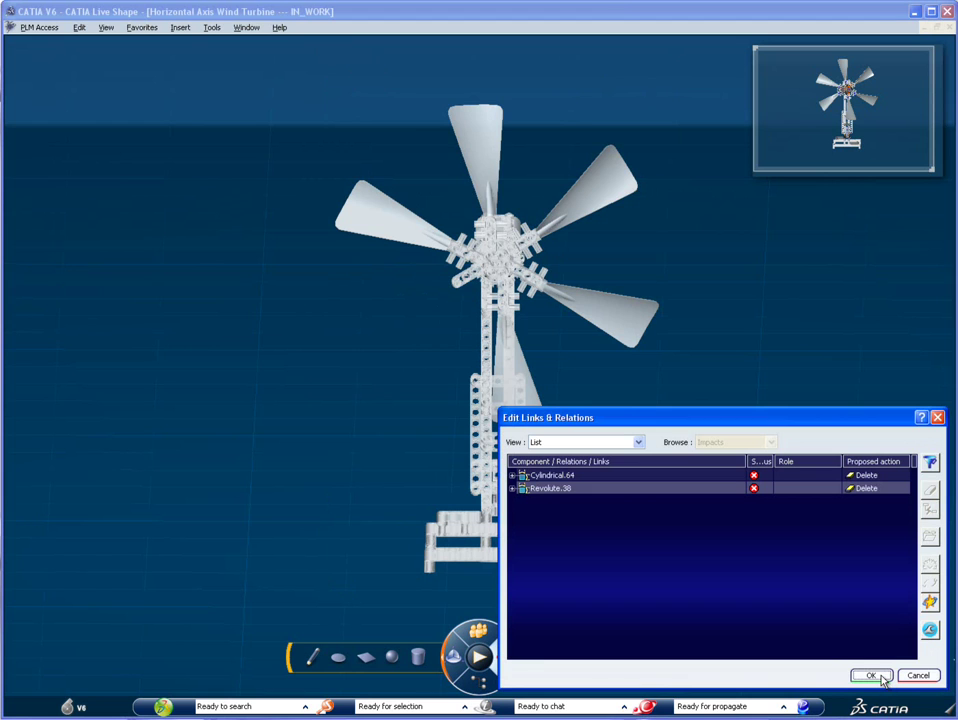
left_click(880, 677)
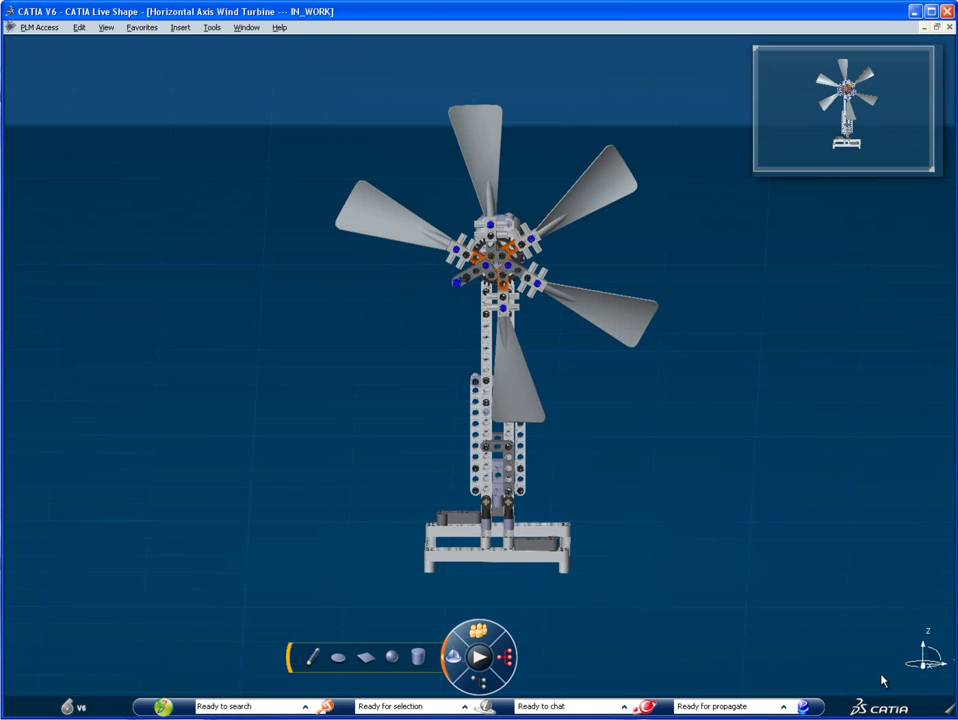
Delete the rotor's lower-right blade, seen from the front, along with its Cylindrical.43 and Revolute.42 connections.
left_click(605, 313)
key("Delete")
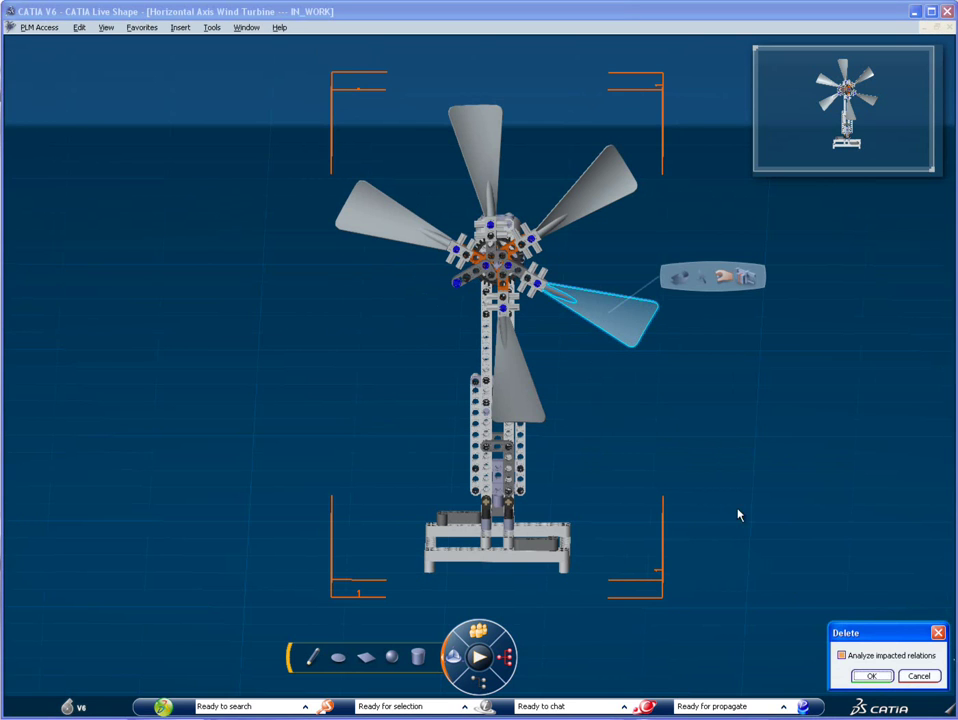
left_click(870, 677)
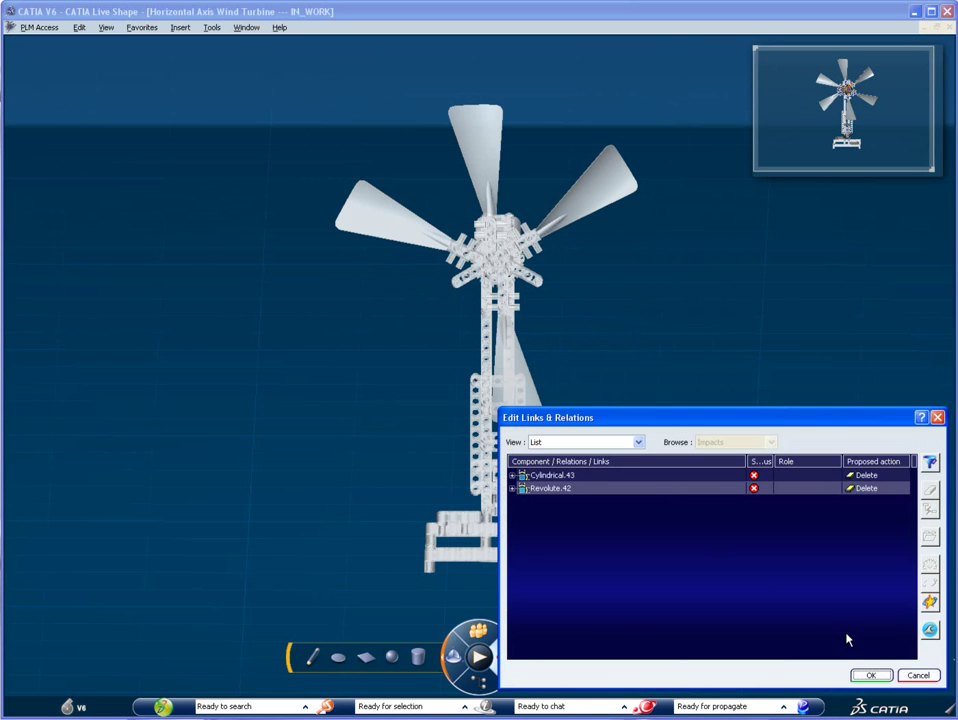
left_click(872, 676)
Delete the rotor's top blade together with its impacted connections, keeping the other three blades.
middle_click_drag(577, 511, 575, 536)
middle_click_drag(543, 475, 521, 375, "ctrl")
left_click(490, 318)
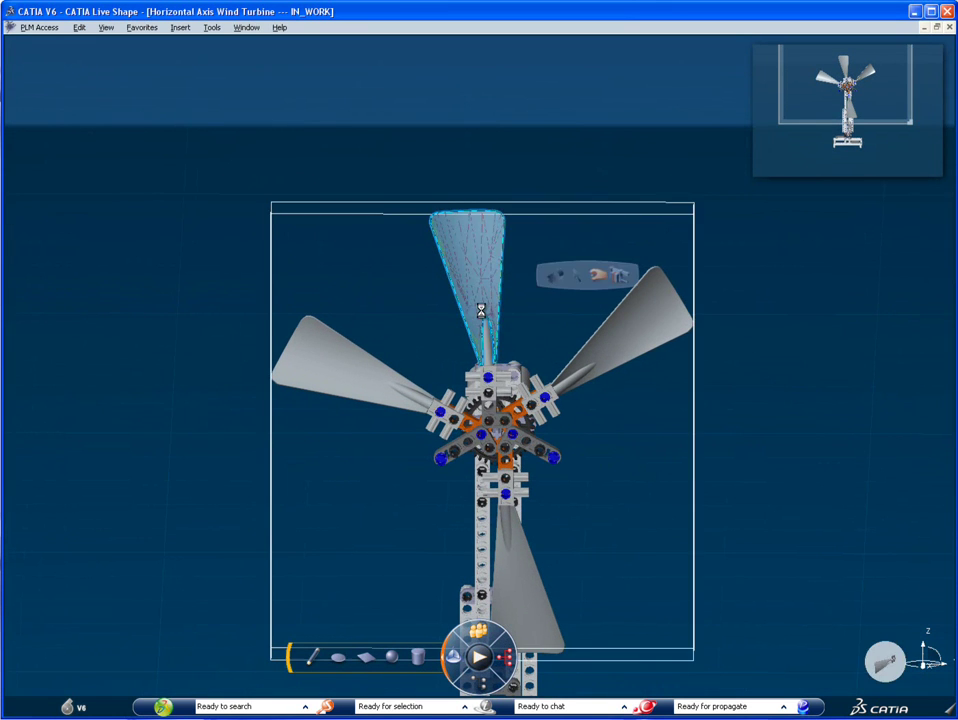
key("Delete")
left_click(884, 675)
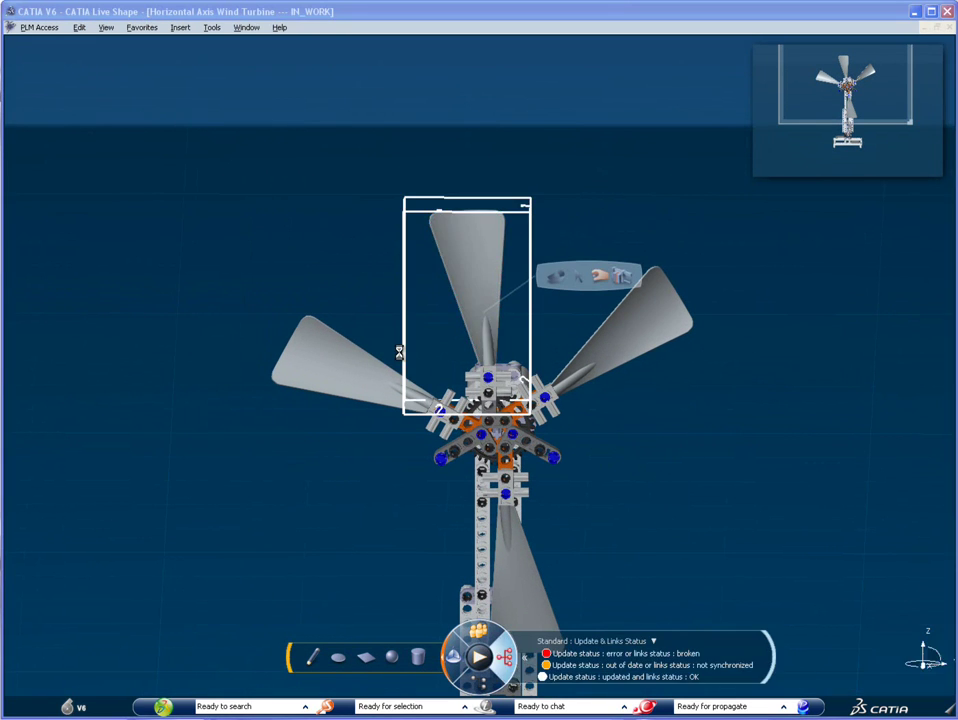
left_click(865, 675)
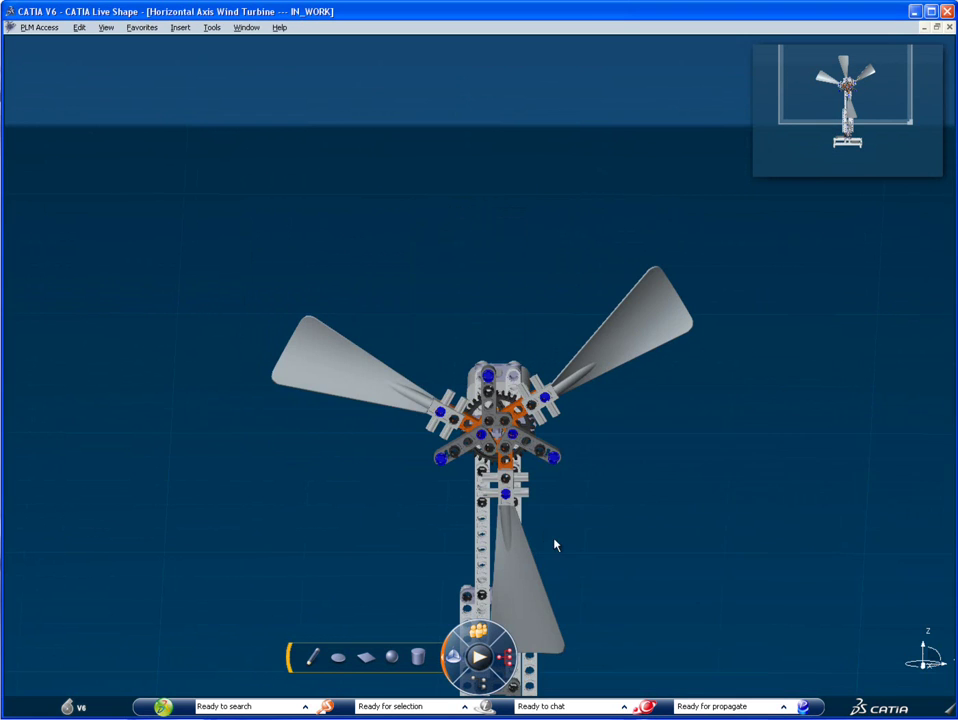
Play the Rotor_Blade_Rotation simulation and examine the turning three-blade rotor from the front, the rear and above.
middle_click_drag(563, 500, 545, 562)
middle_click_drag(393, 505, 560, 504)
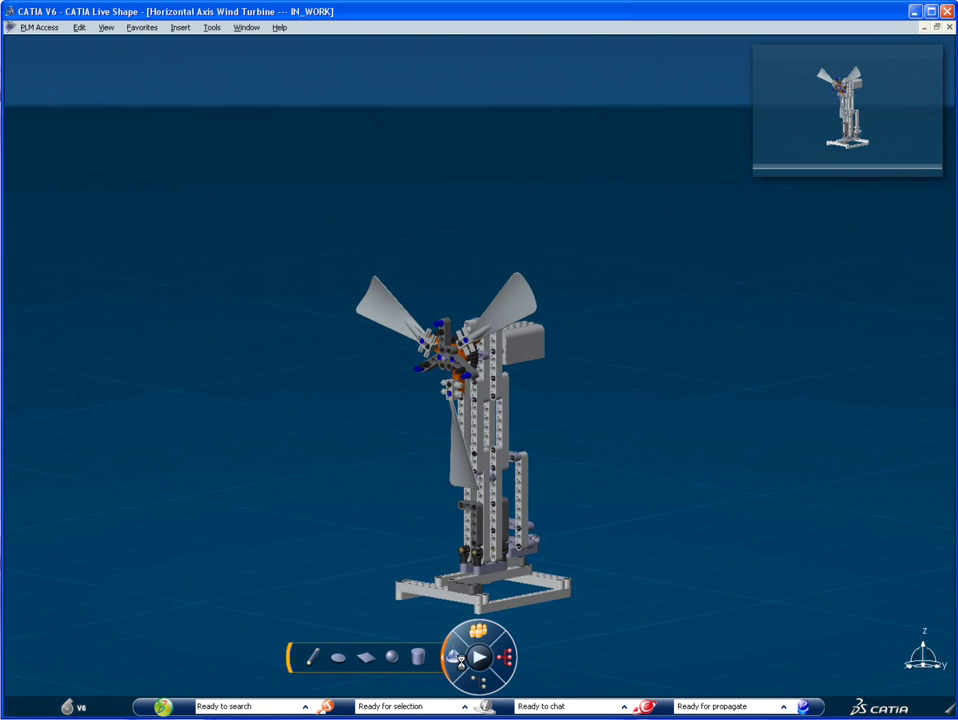
left_click(480, 657)
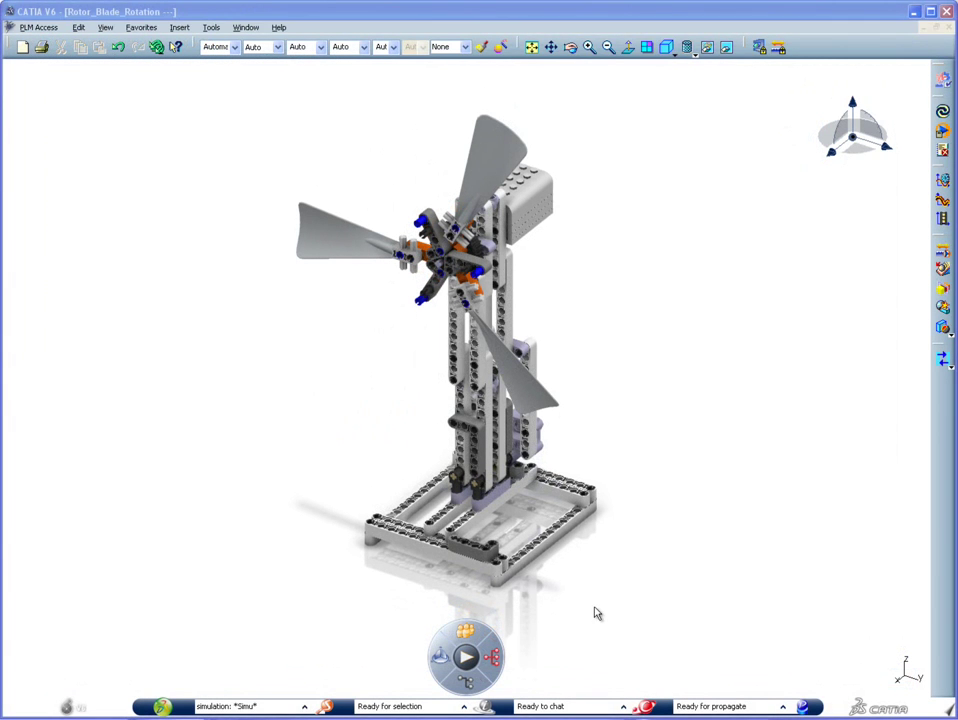
left_click(468, 655)
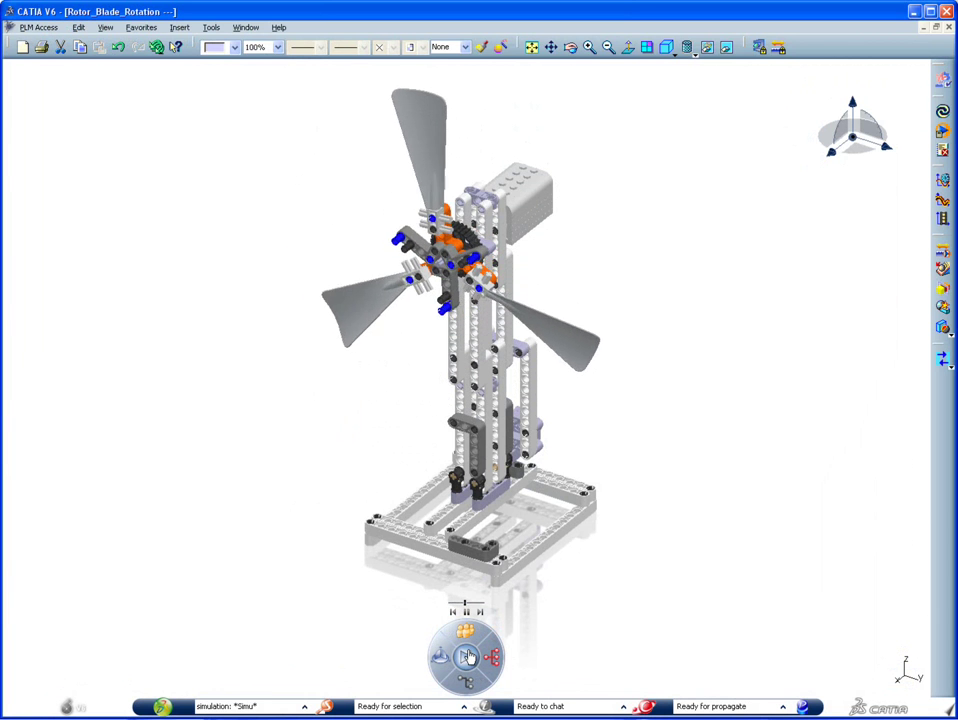
middle_click_drag(554, 566, 791, 505)
middle_click_drag(678, 561, 438, 555)
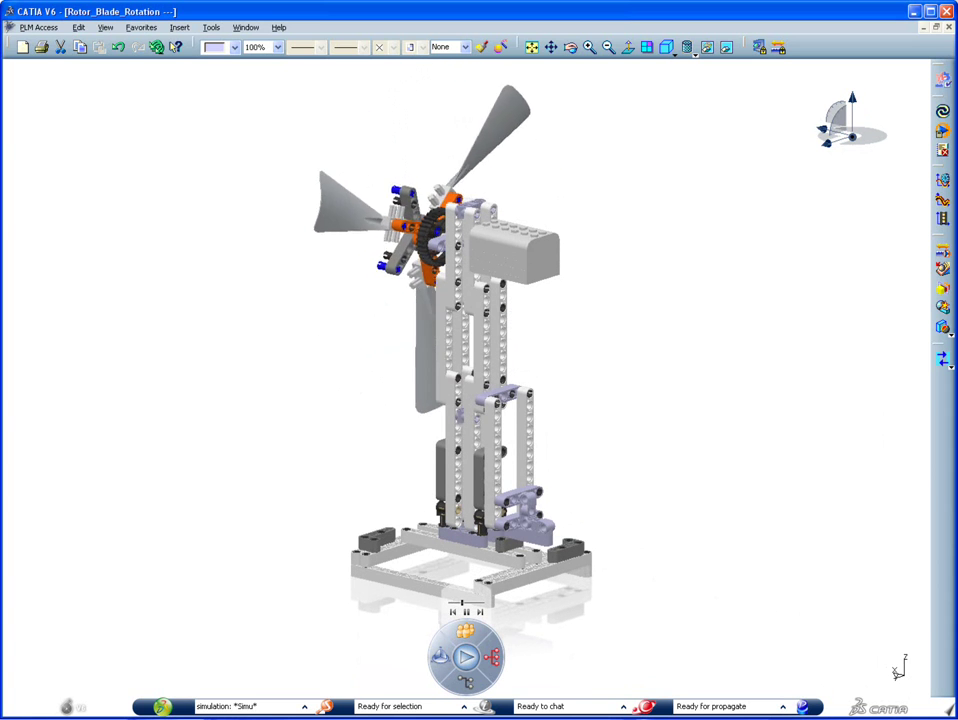
middle_click_drag(748, 380, 590, 708)
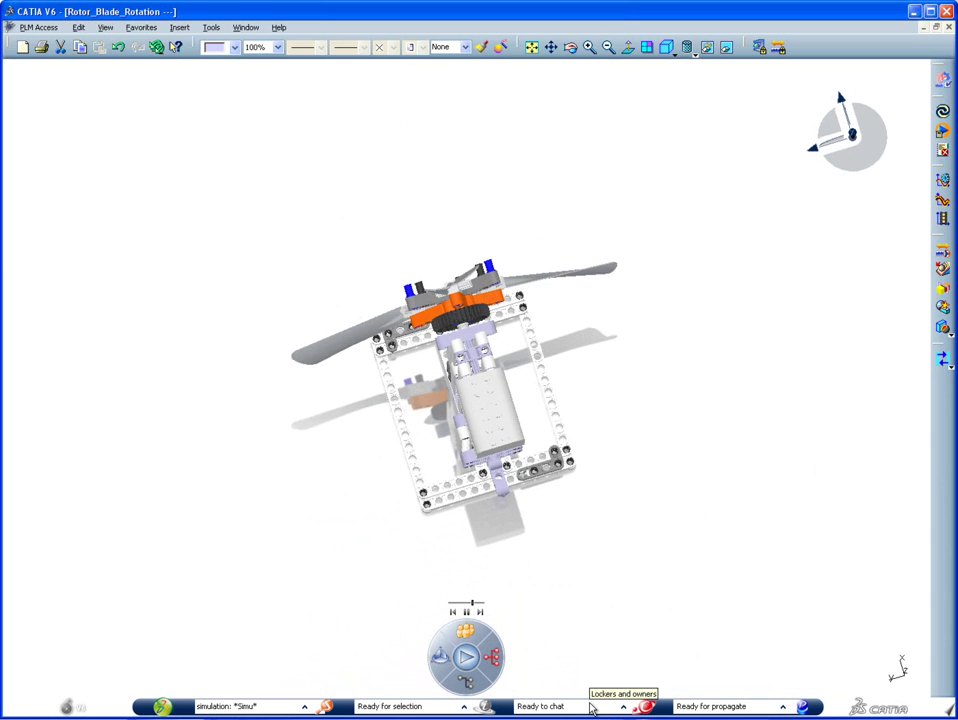